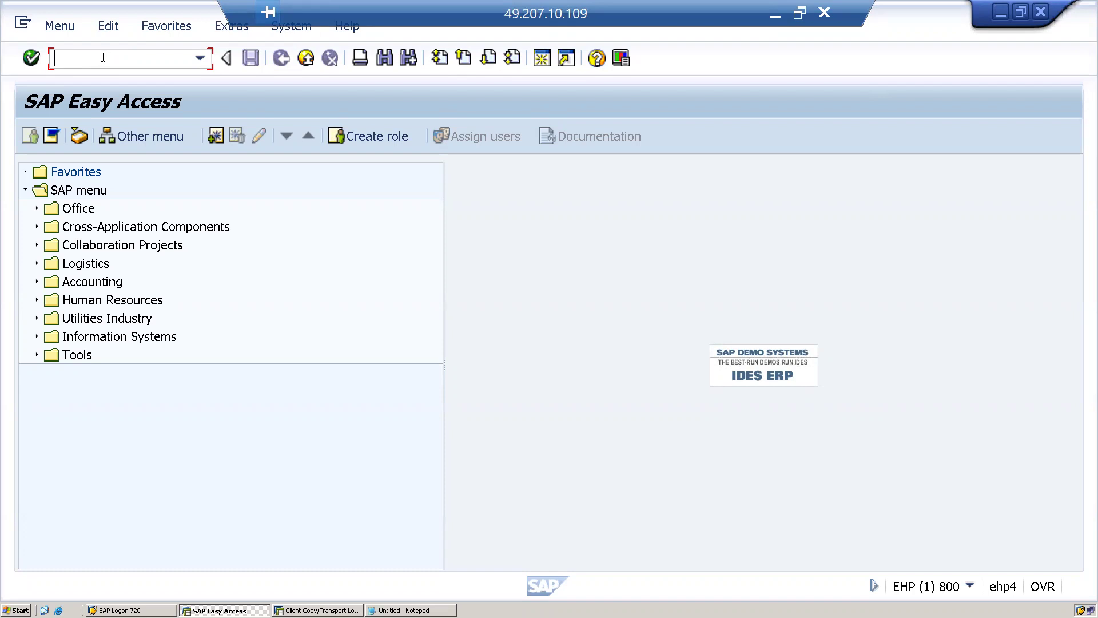
# Run transaction sm36 to reach the Define Background Job screen.
pyautogui.write('sm36')
pyautogui.press('Return')
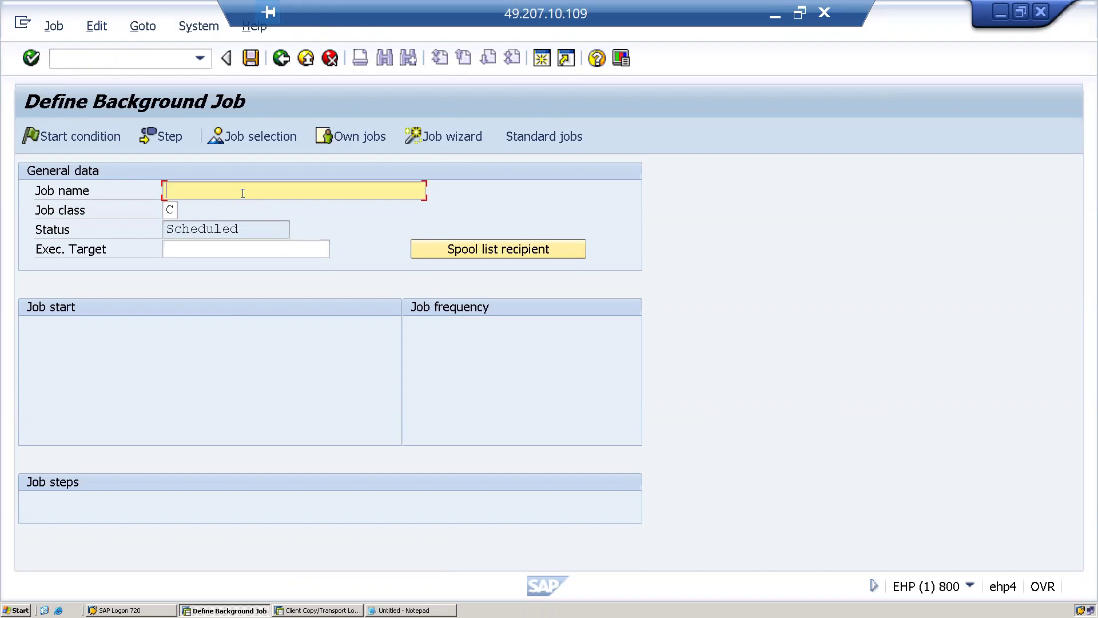
# Name the job sapjob200 and assign it job class B (middle priority).
pyautogui.write('sap')
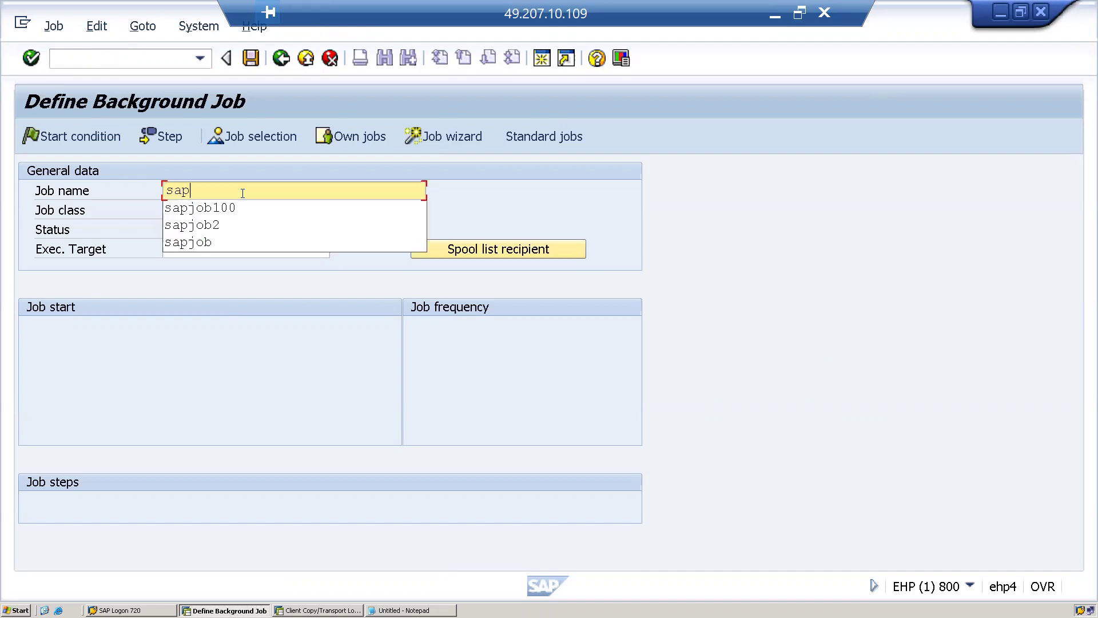
pyautogui.write('job200')
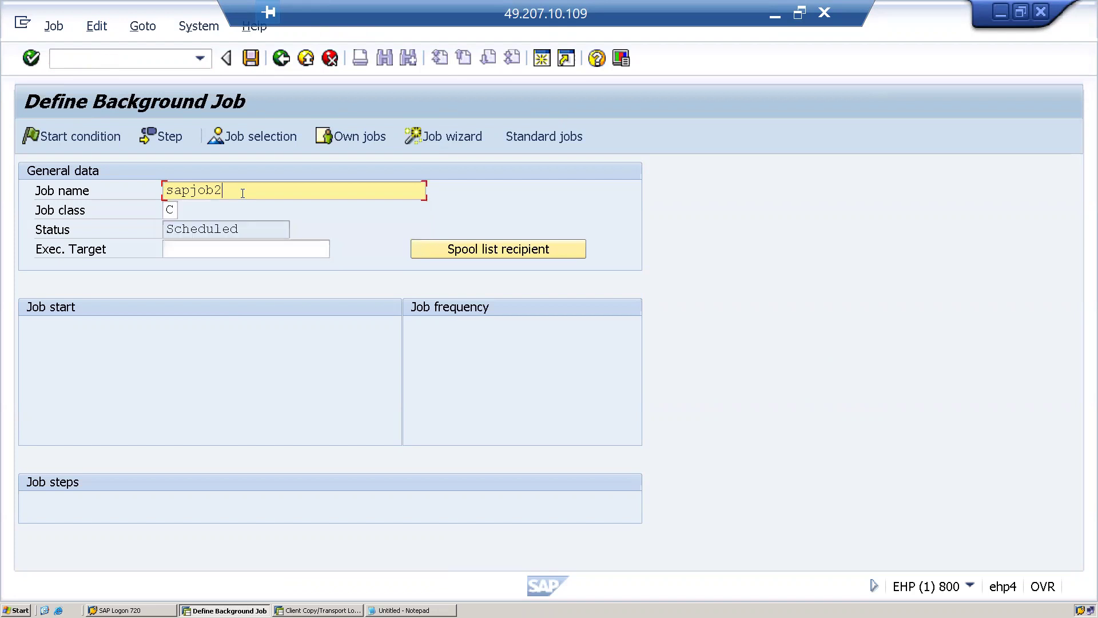
pyautogui.click(170, 211)
pyautogui.press('Return')
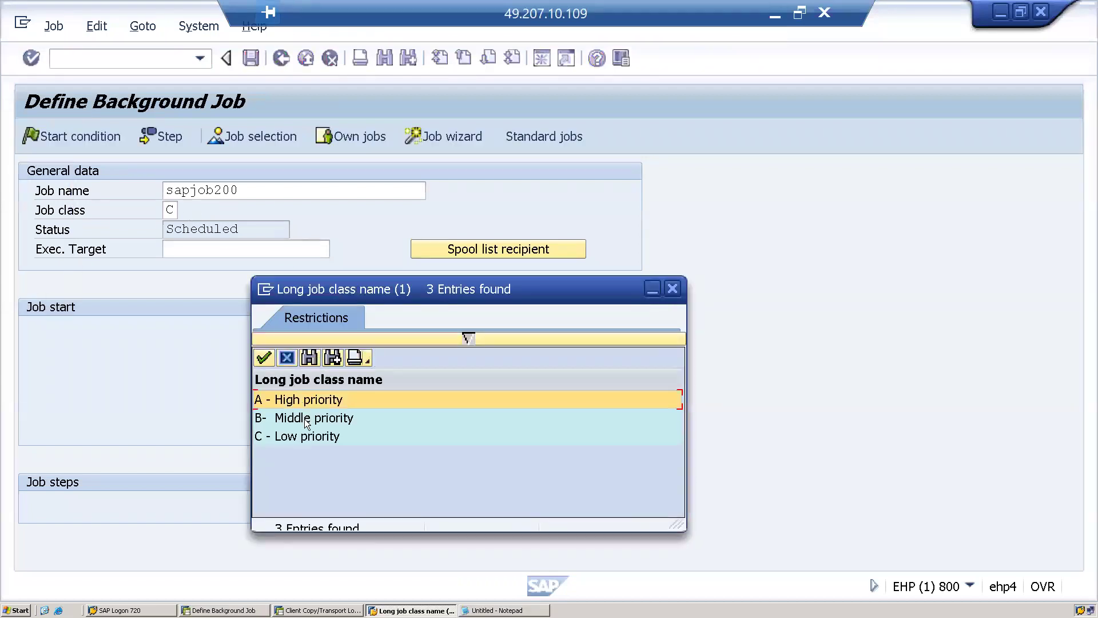
pyautogui.doubleClick(304, 419)
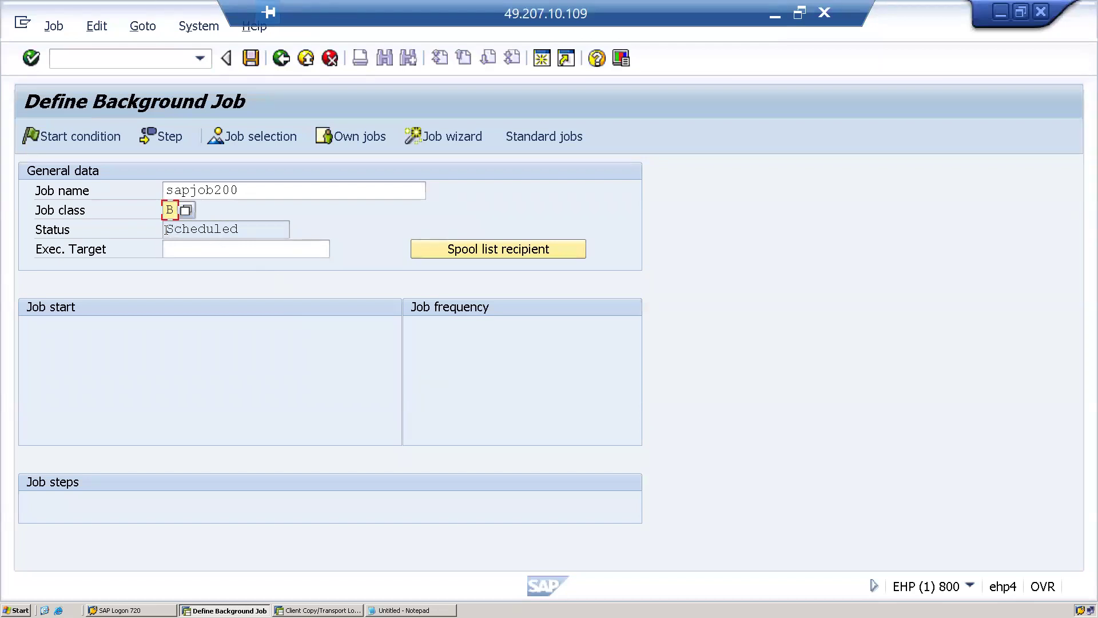
pyautogui.moveTo(166, 229); pyautogui.dragTo(258, 225)
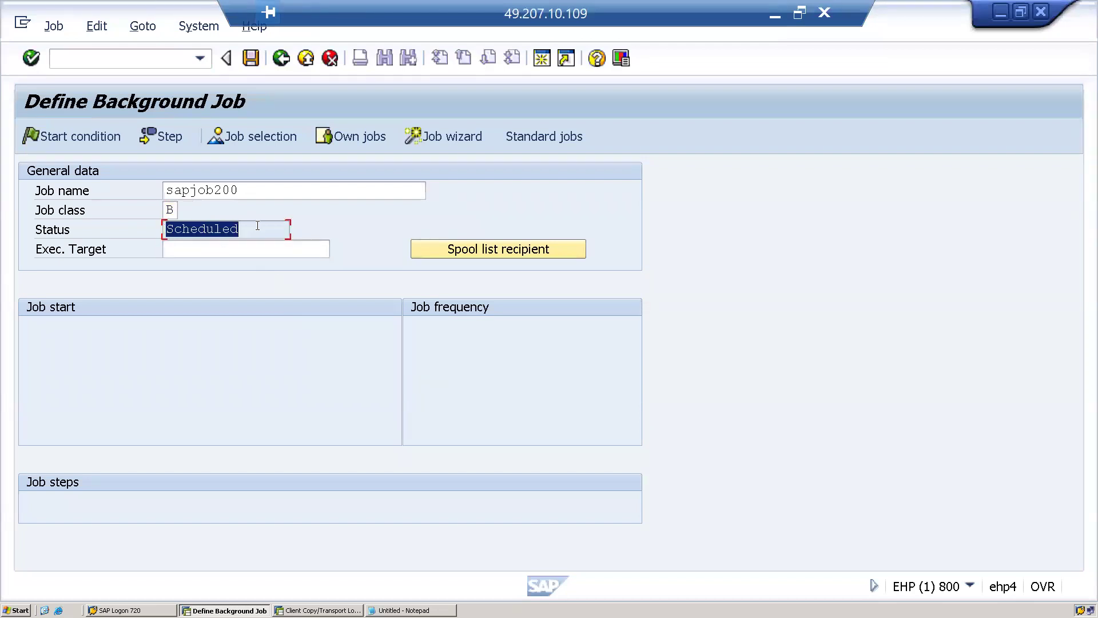
pyautogui.click(225, 254)
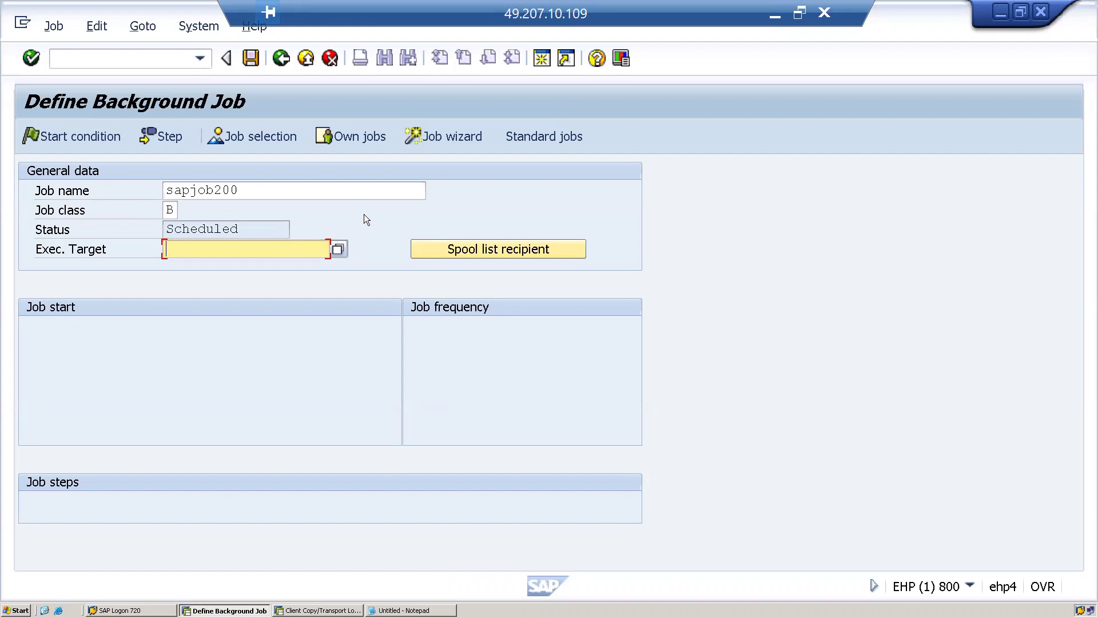
# Open the Create Step dialog and refill the step's user from the previously used entry.
pyautogui.click(176, 138)
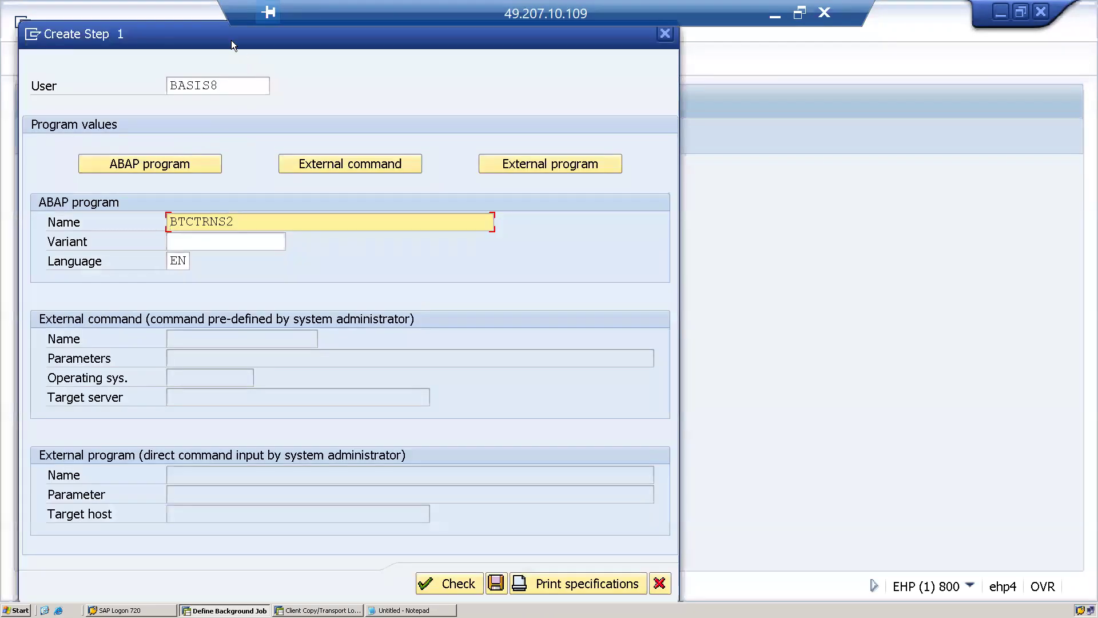
pyautogui.moveTo(227, 38); pyautogui.dragTo(339, 130)
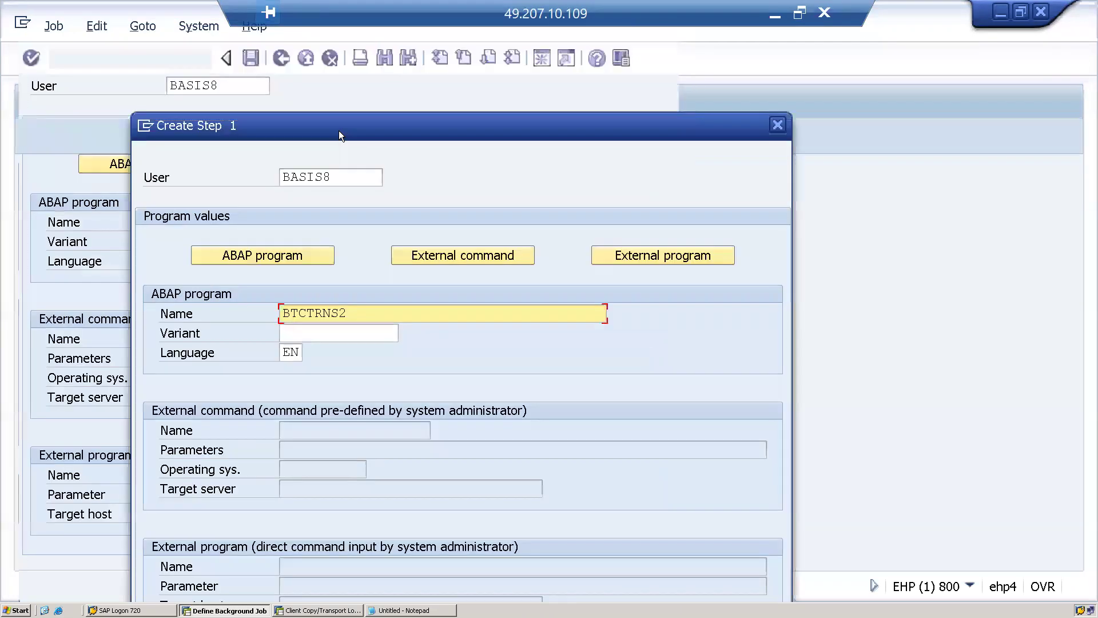
pyautogui.click(343, 180)
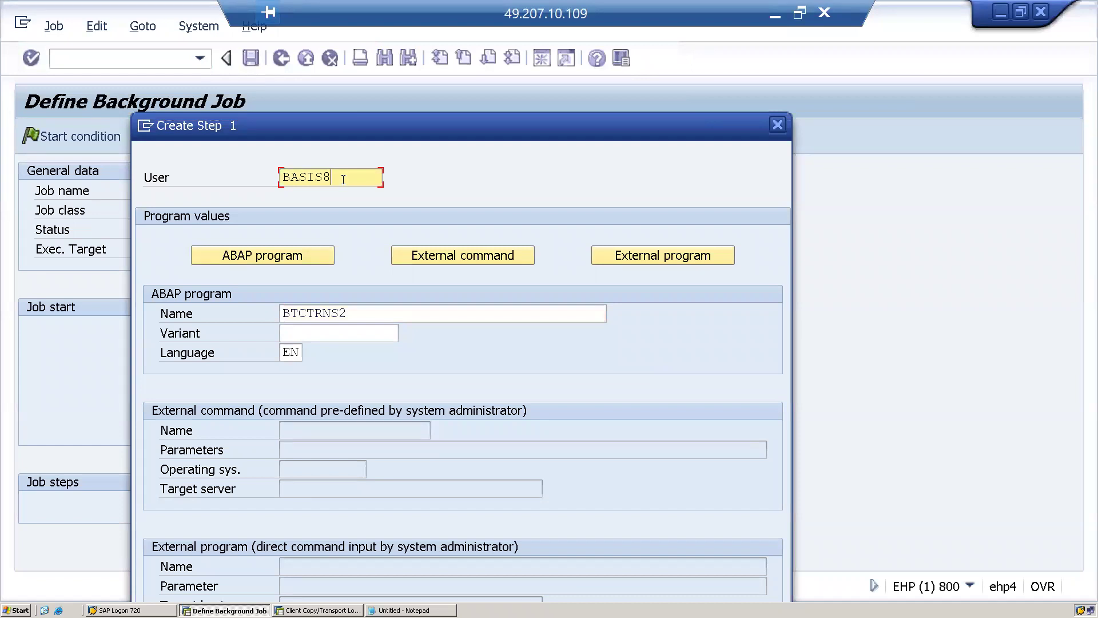
pyautogui.press('BackSpace')
pyautogui.press('BackSpace')
pyautogui.press('BackSpace')
pyautogui.press('BackSpace')
pyautogui.press('BackSpace')
pyautogui.press('BackSpace')
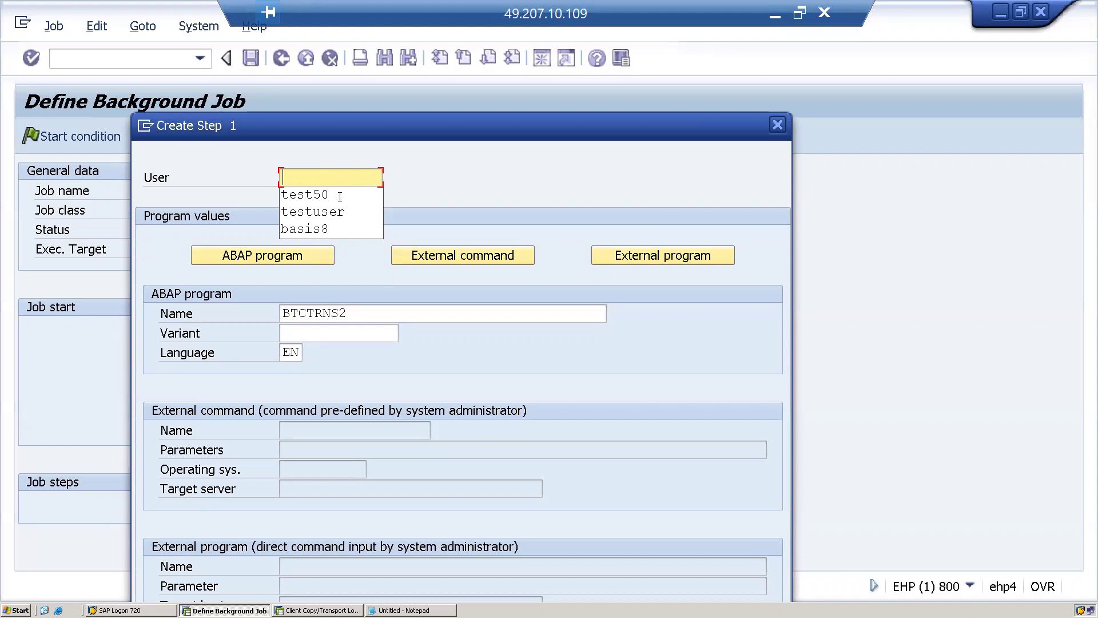
pyautogui.click(332, 229)
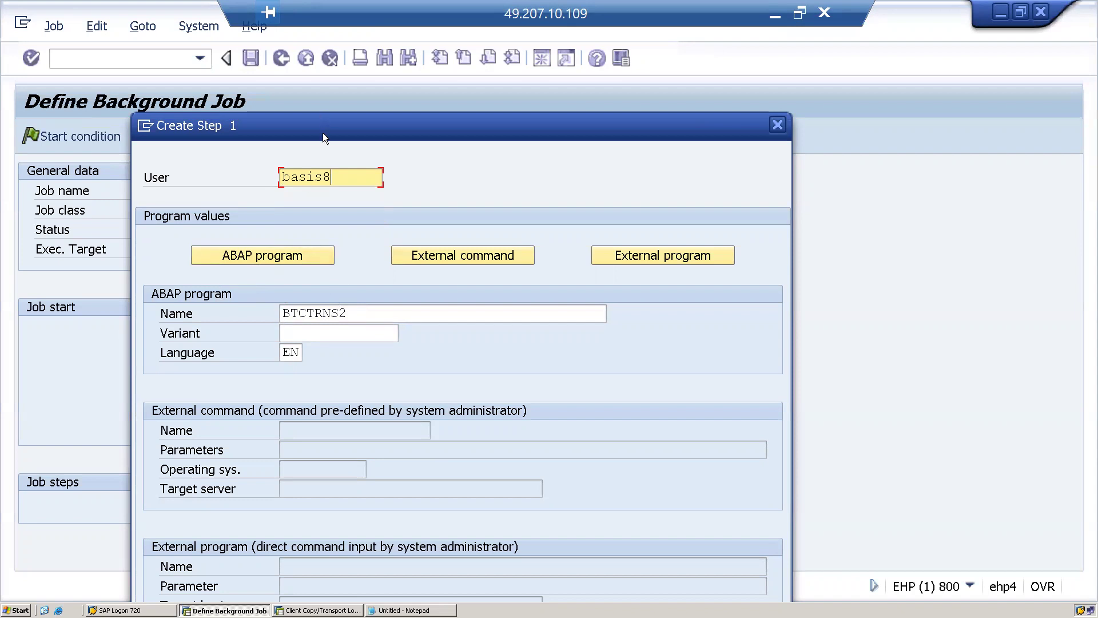
# Try the external command and external program step types, then settle on ABAP program.
pyautogui.moveTo(323, 132); pyautogui.dragTo(344, 80)
pyautogui.click(316, 201)
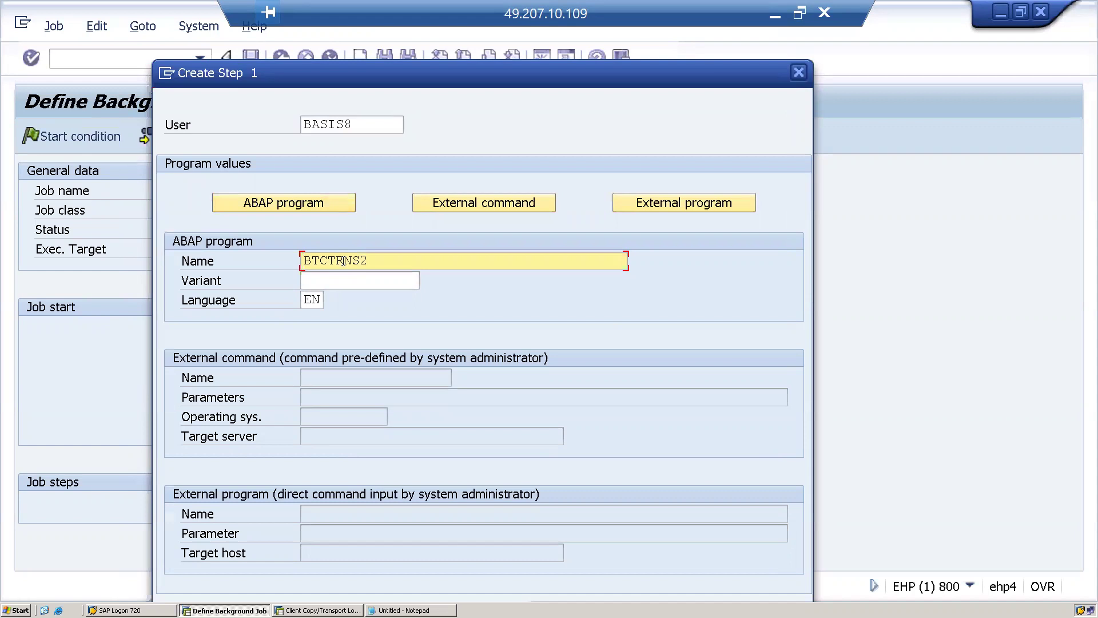
pyautogui.click(455, 205)
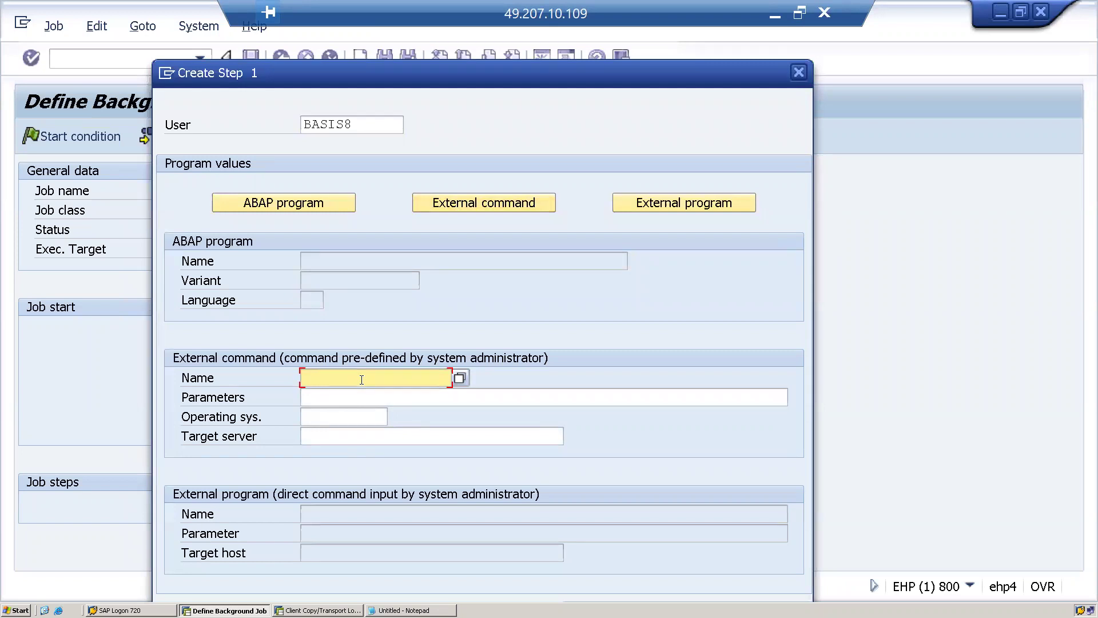
pyautogui.click(656, 204)
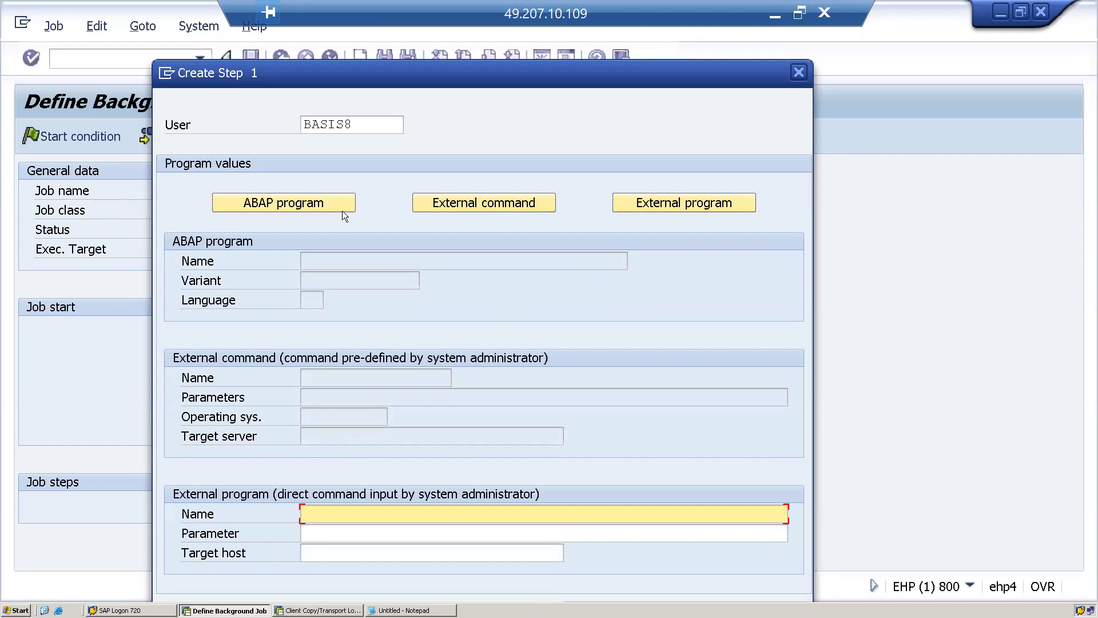
pyautogui.click(319, 207)
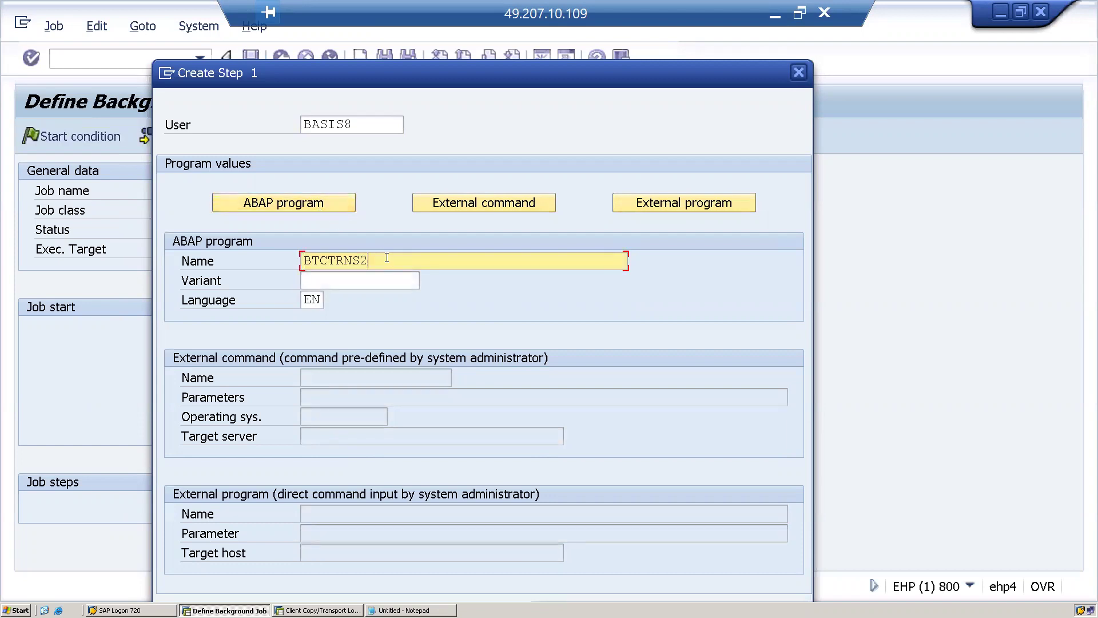
# Set the step's ABAP program to RSPO0041, check it, and save it as step 1.
pyautogui.press('BackSpace')
pyautogui.press('BackSpace')
pyautogui.press('BackSpace')
pyautogui.press('BackSpace')
pyautogui.press('BackSpace')
pyautogui.press('BackSpace')
pyautogui.press('BackSpace')
pyautogui.press('BackSpace')
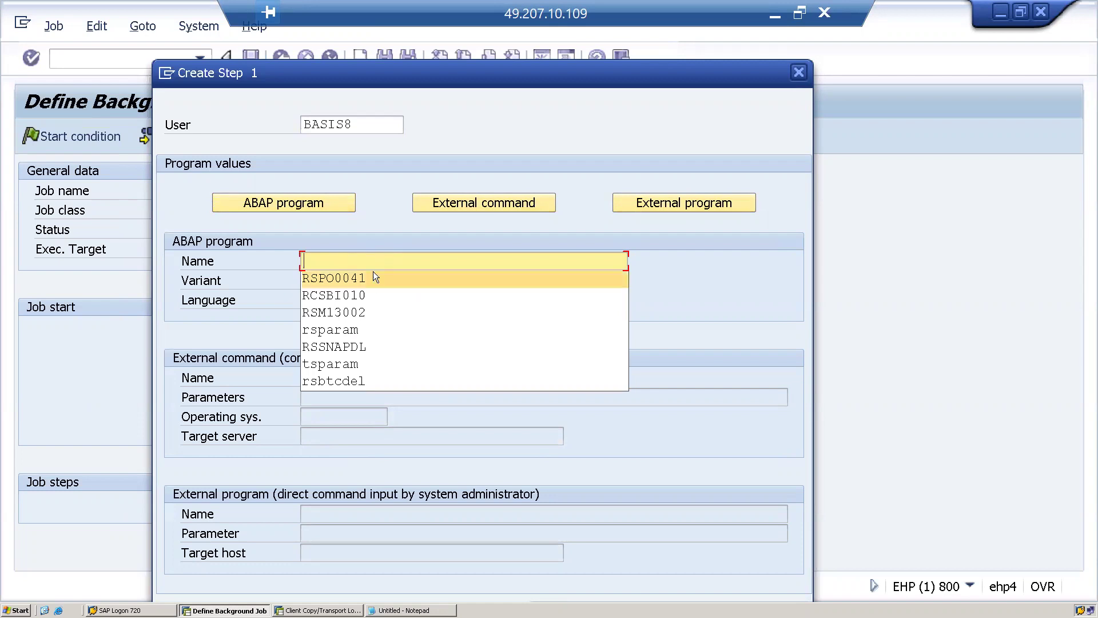
pyautogui.click(370, 282)
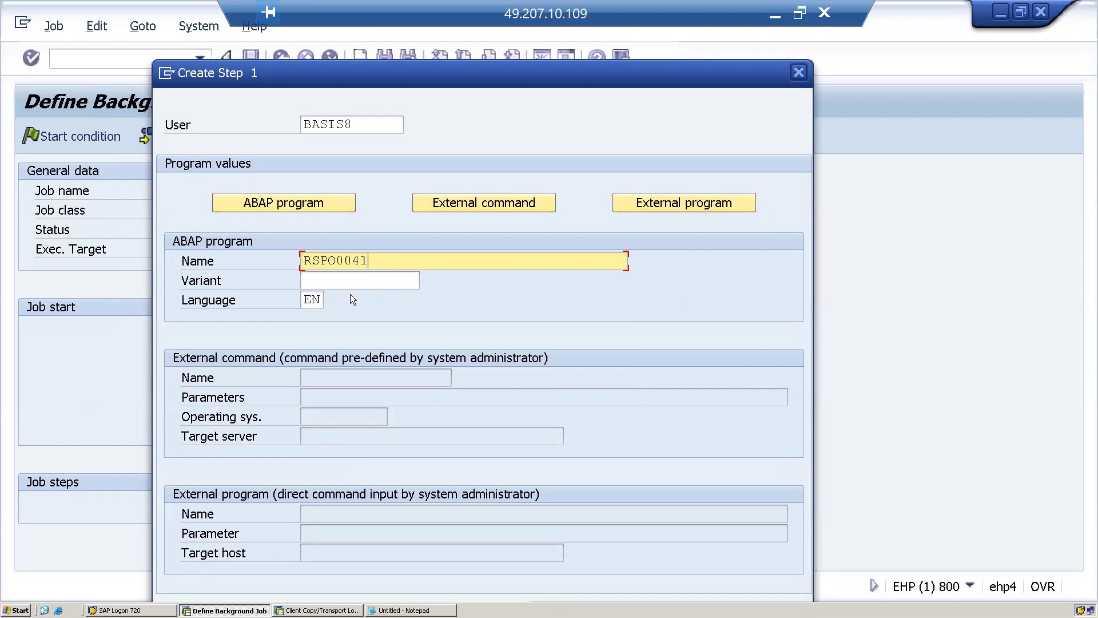
pyautogui.click(334, 285)
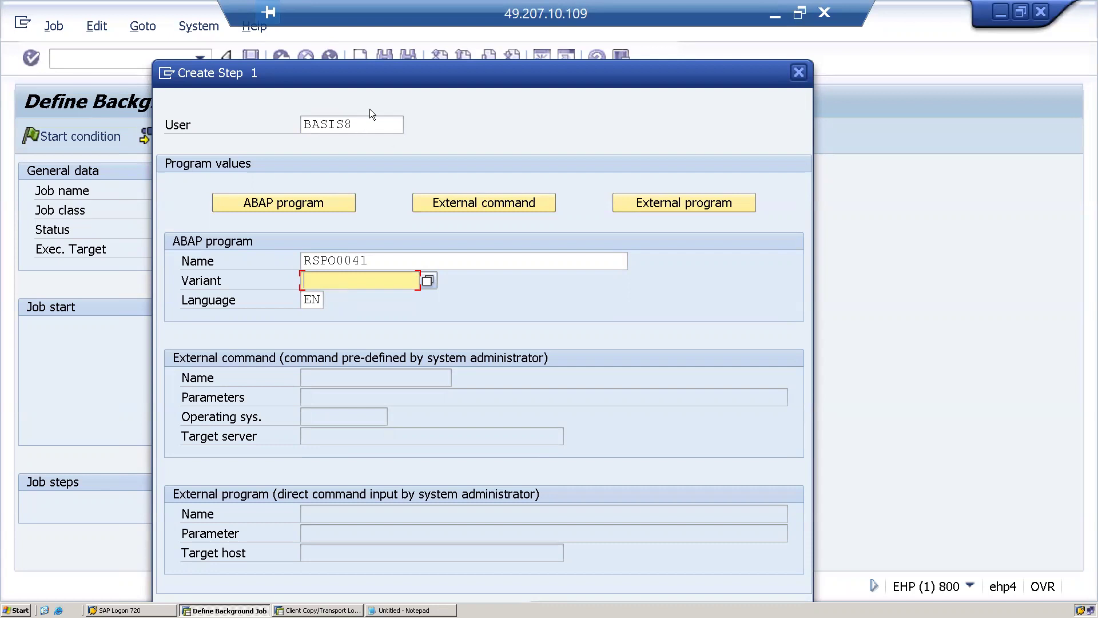
pyautogui.moveTo(373, 69); pyautogui.dragTo(372, 48)
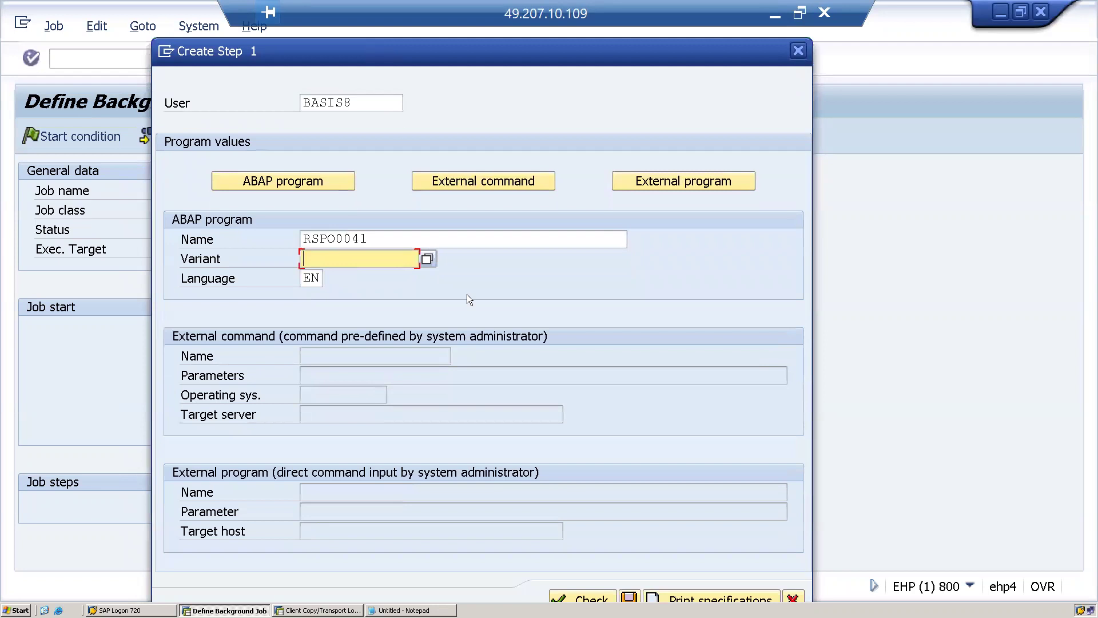
pyautogui.click(574, 601)
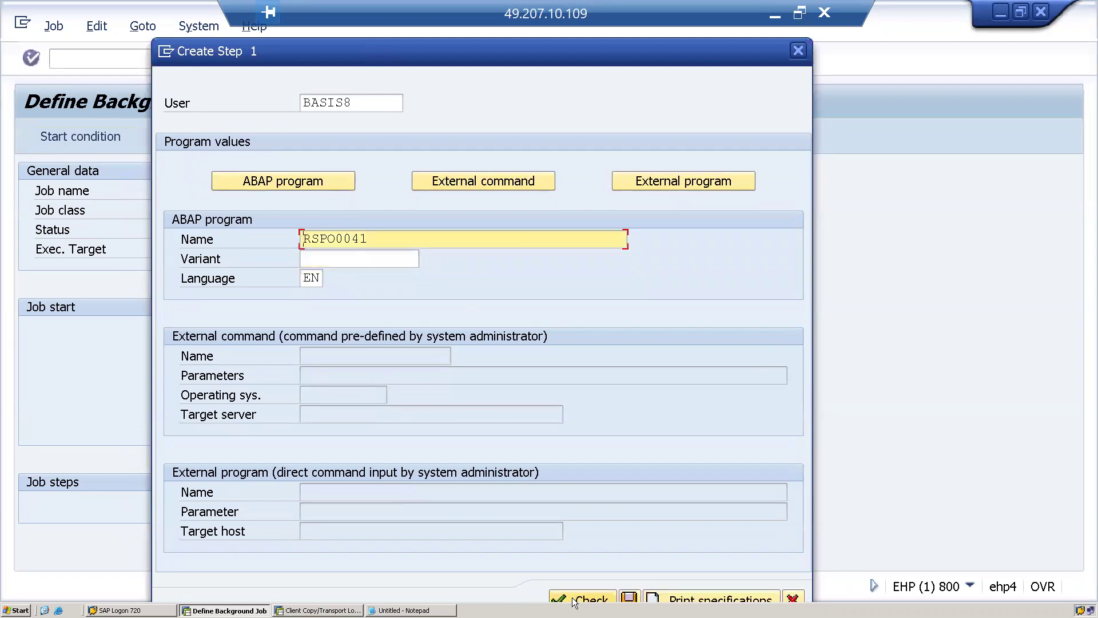
pyautogui.click(629, 597)
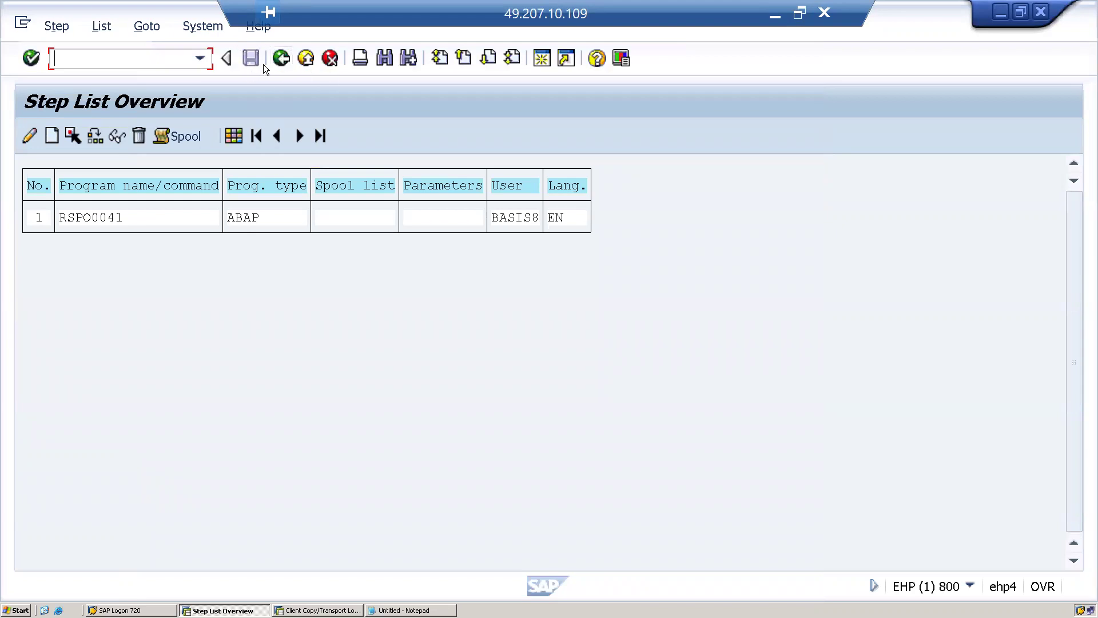
# Return to the job definition and save an Immediate start condition for SAPJOB200.
pyautogui.click(280, 59)
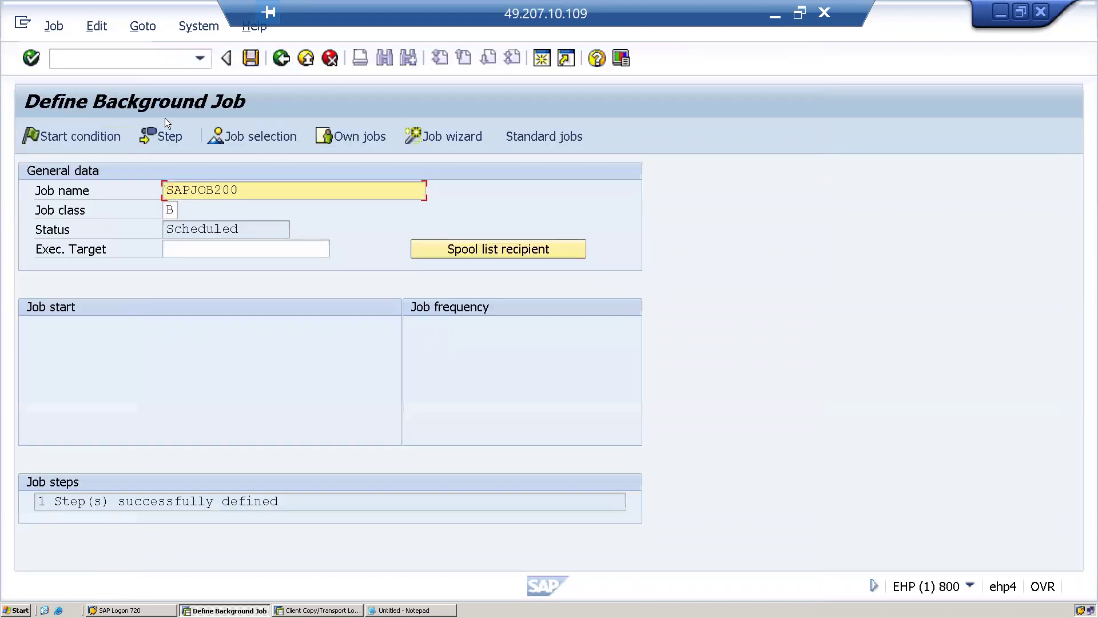
pyautogui.click(107, 143)
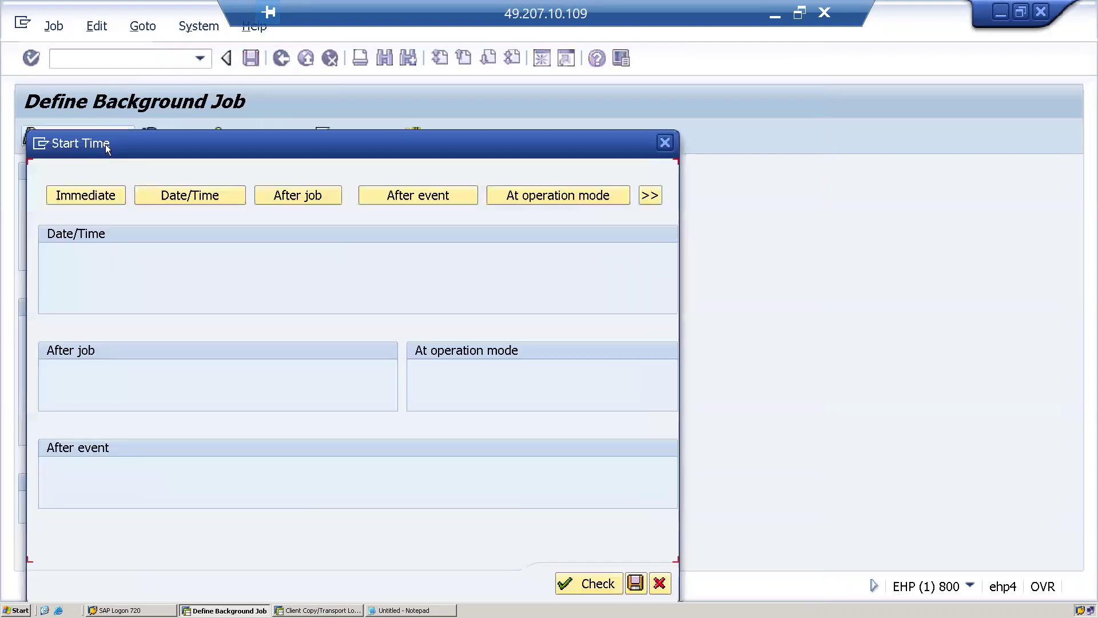
pyautogui.moveTo(142, 143); pyautogui.dragTo(196, 88)
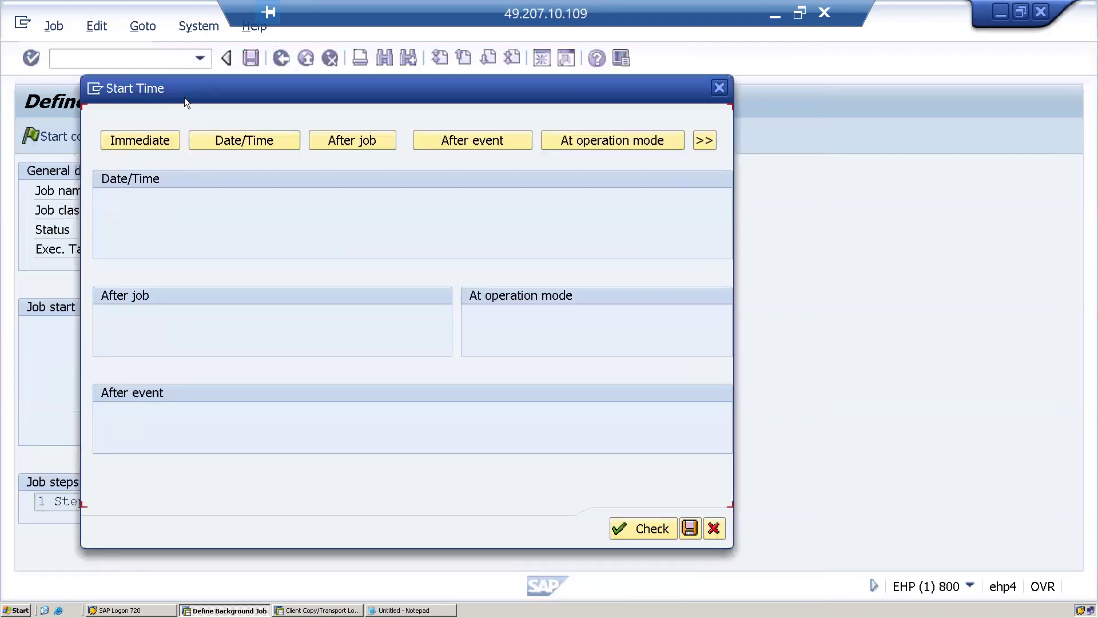
pyautogui.click(155, 142)
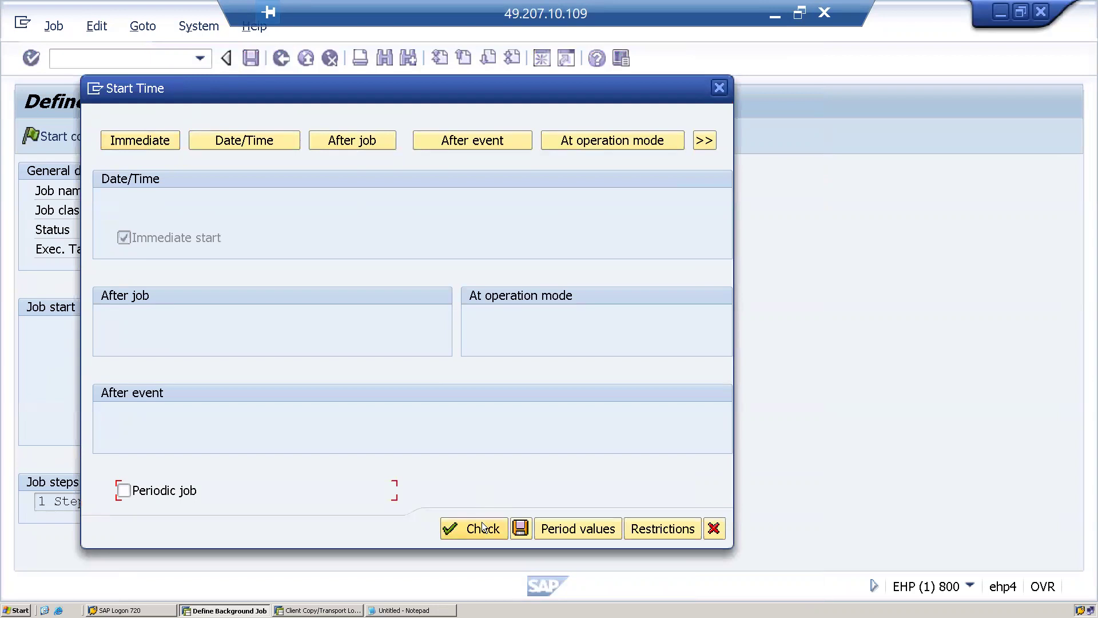
pyautogui.click(521, 528)
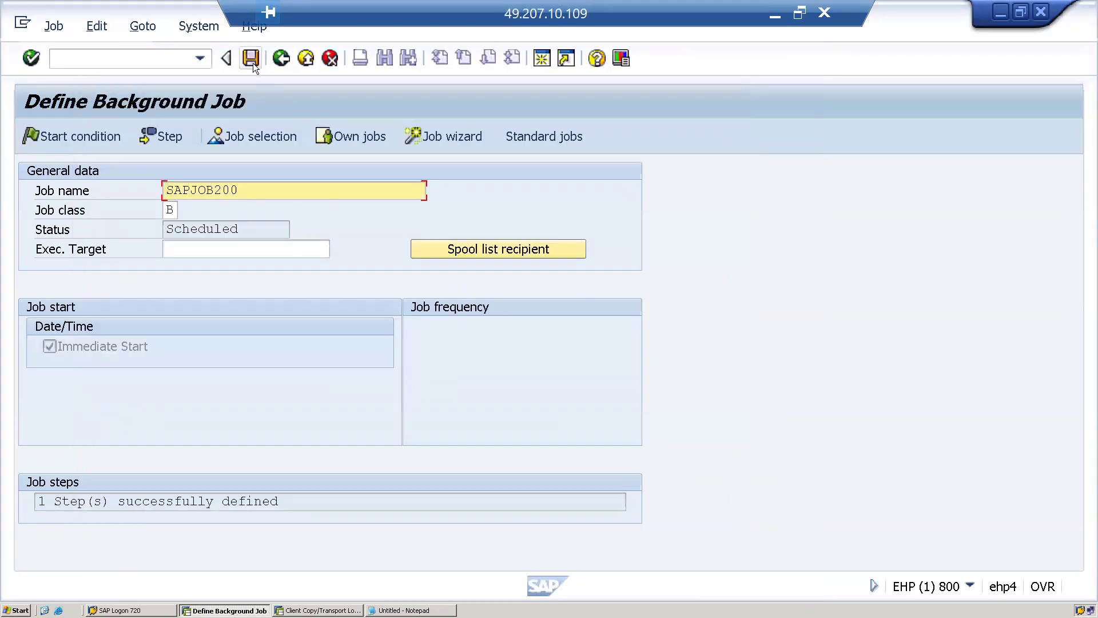
# Save the SAPJOB200 job definition so it becomes Released.
pyautogui.click(252, 63)
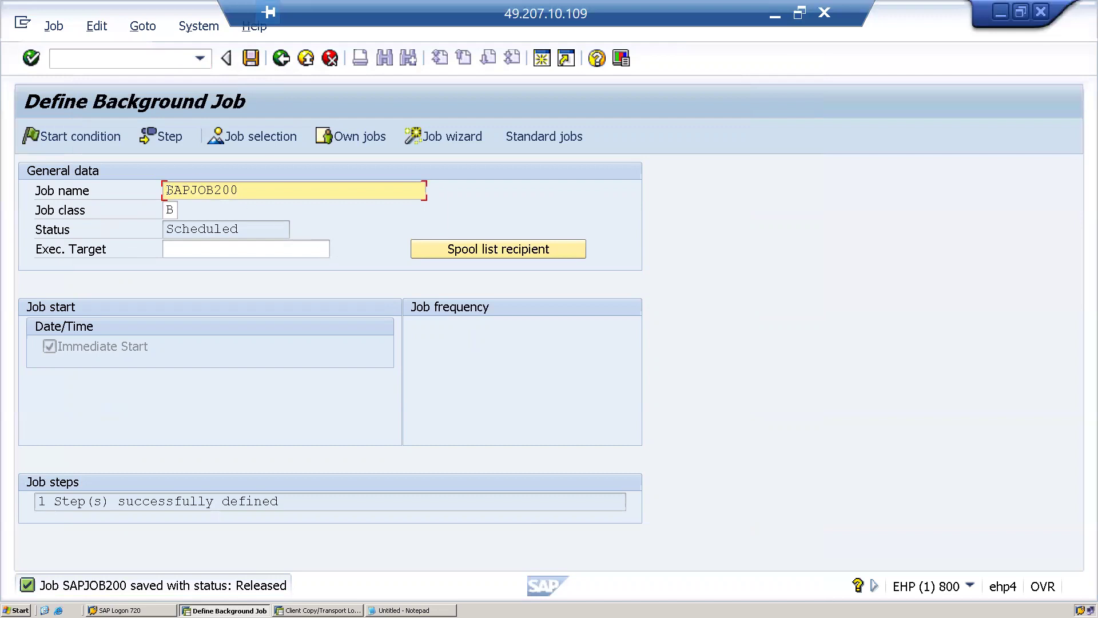
pyautogui.moveTo(166, 190); pyautogui.dragTo(267, 193)
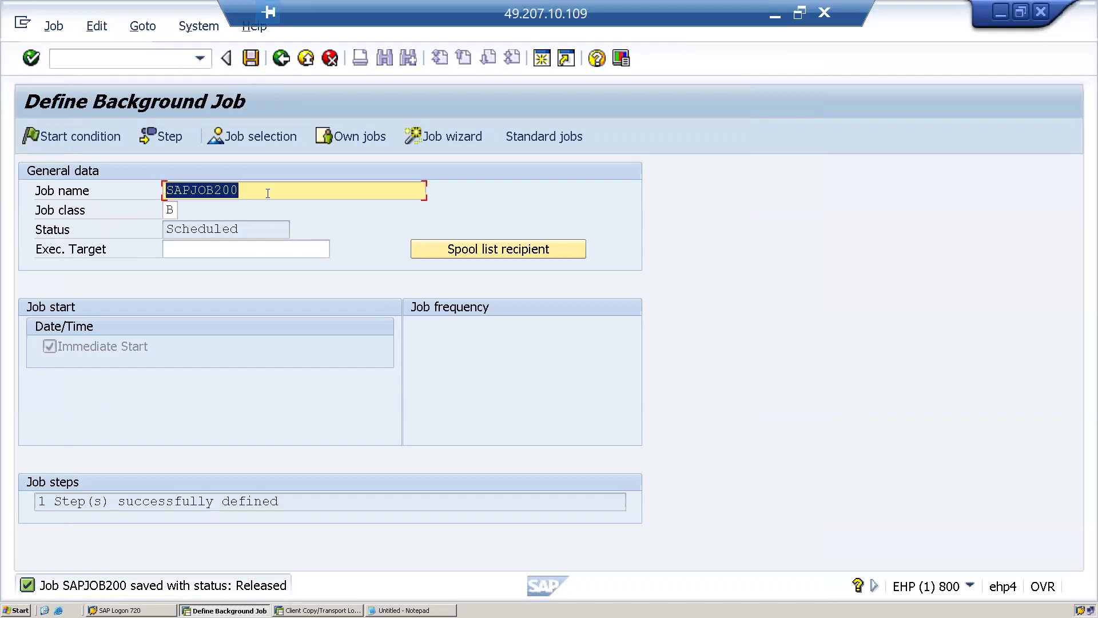
pyautogui.click(268, 193)
# Enter /nsm37 to switch to the Simple Job Selection screen.
pyautogui.click(130, 61)
pyautogui.write('/')
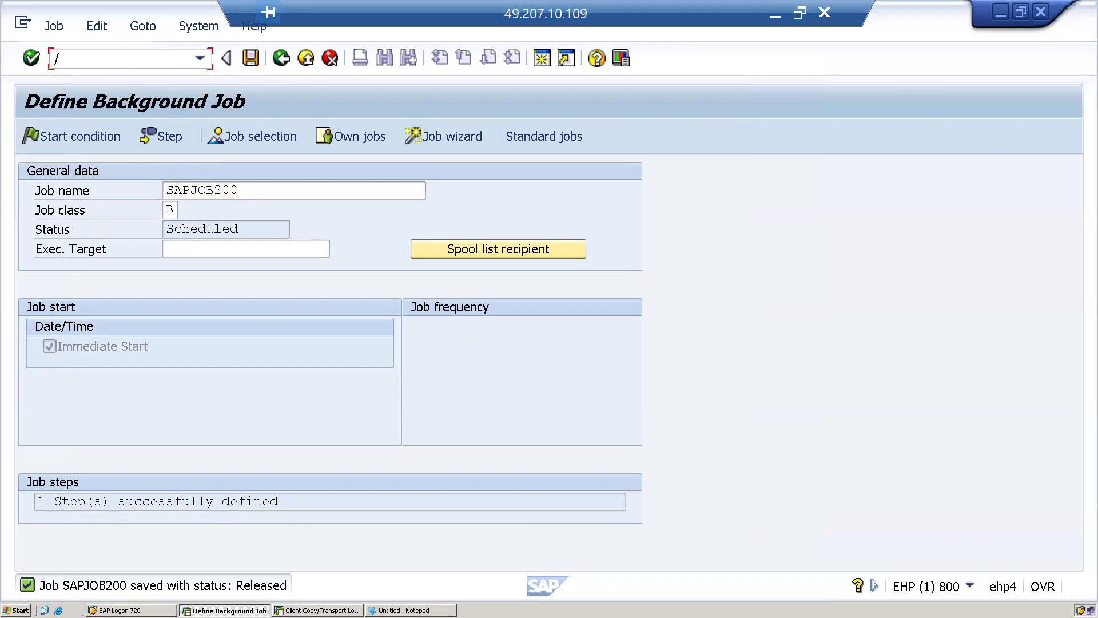
pyautogui.write('nsm37')
pyautogui.press('Return')
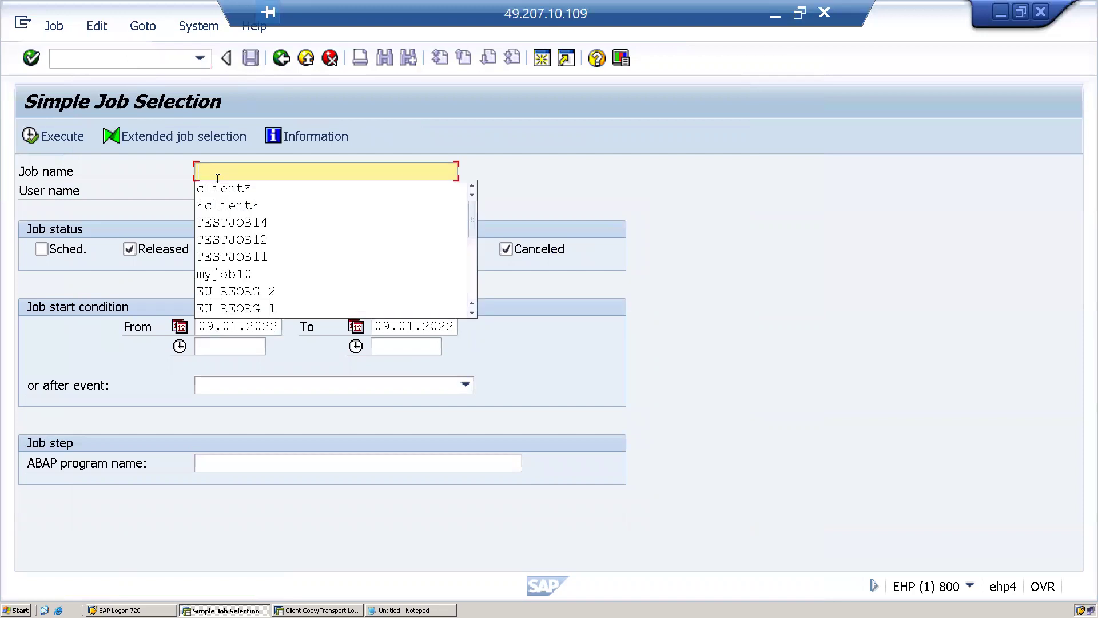
# Select job SAPJOB200 for user *, including Sched. status, with From/To dates cleared, and execute.
pyautogui.hotkey('ctrl', 'v')
pyautogui.press('Tab')
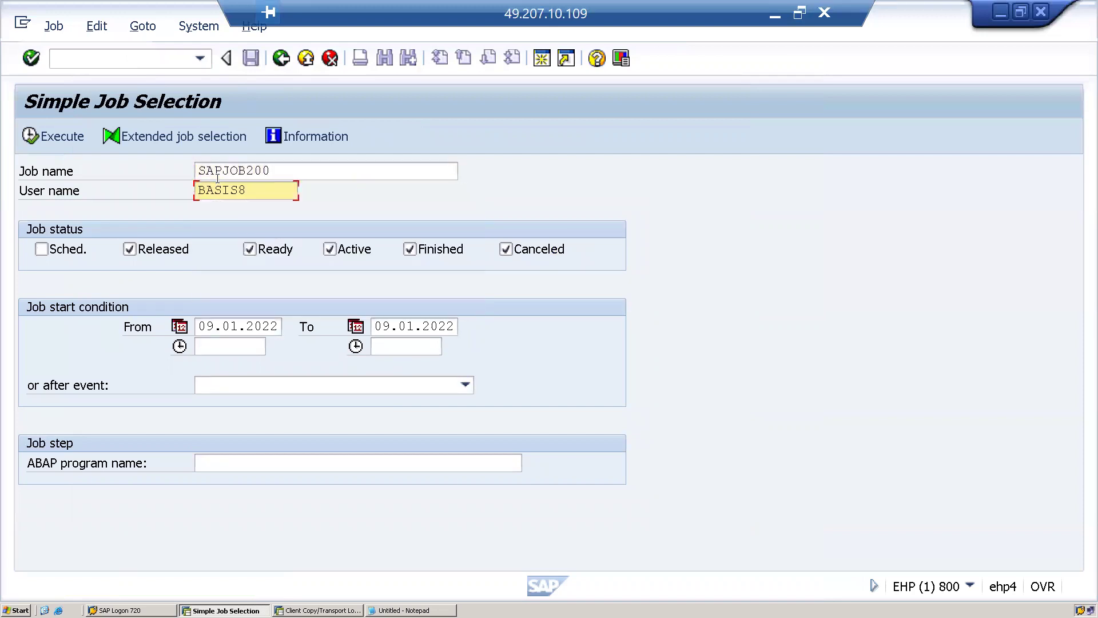
pyautogui.press('BackSpace')
pyautogui.press('BackSpace')
pyautogui.press('BackSpace')
pyautogui.press('BackSpace')
pyautogui.press('BackSpace')
pyautogui.press('BackSpace')
pyautogui.write('*')
pyautogui.click(48, 251)
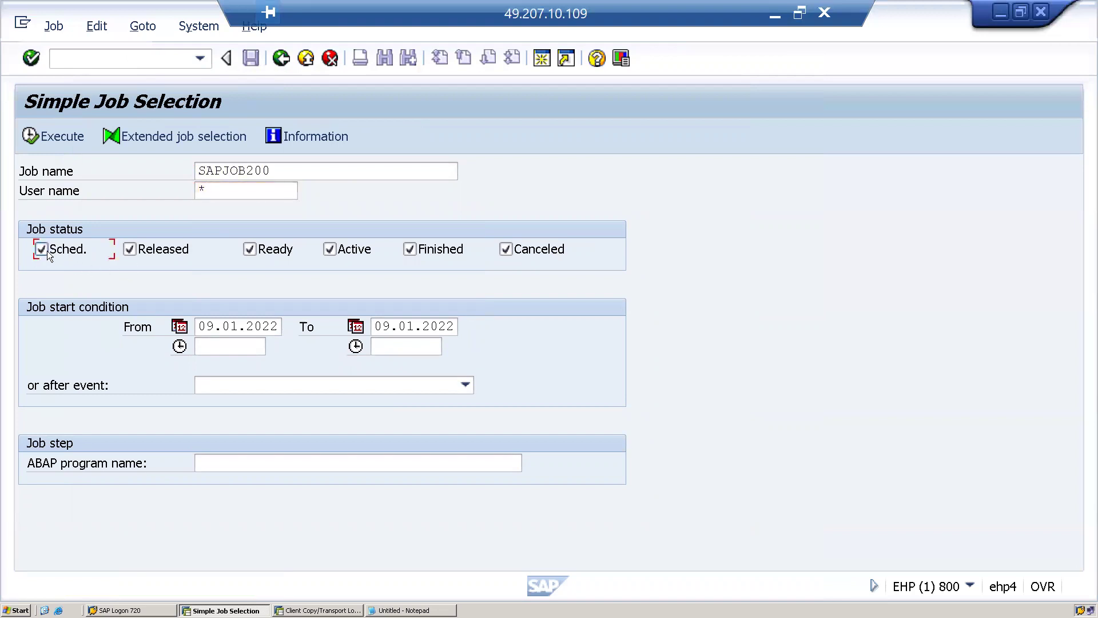
pyautogui.click(279, 325)
pyautogui.press('BackSpace')
pyautogui.press('BackSpace')
pyautogui.press('BackSpace')
pyautogui.press('BackSpace')
pyautogui.press('BackSpace')
pyautogui.press('BackSpace')
pyautogui.press('BackSpace')
pyautogui.press('BackSpace')
pyautogui.press('BackSpace')
pyautogui.press('BackSpace')
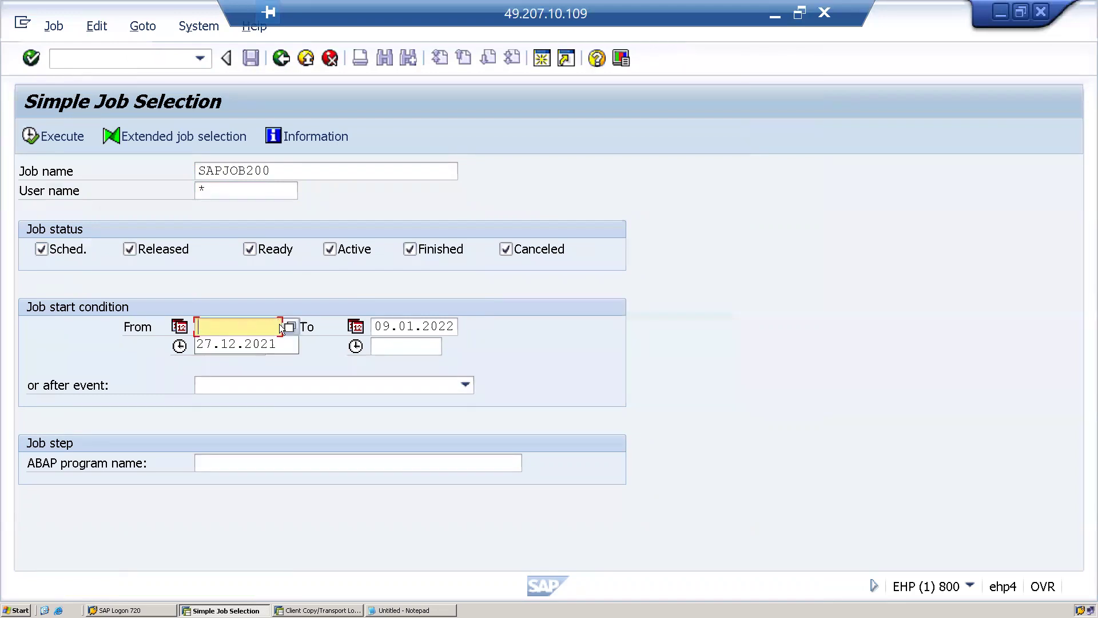
pyautogui.press('Tab')
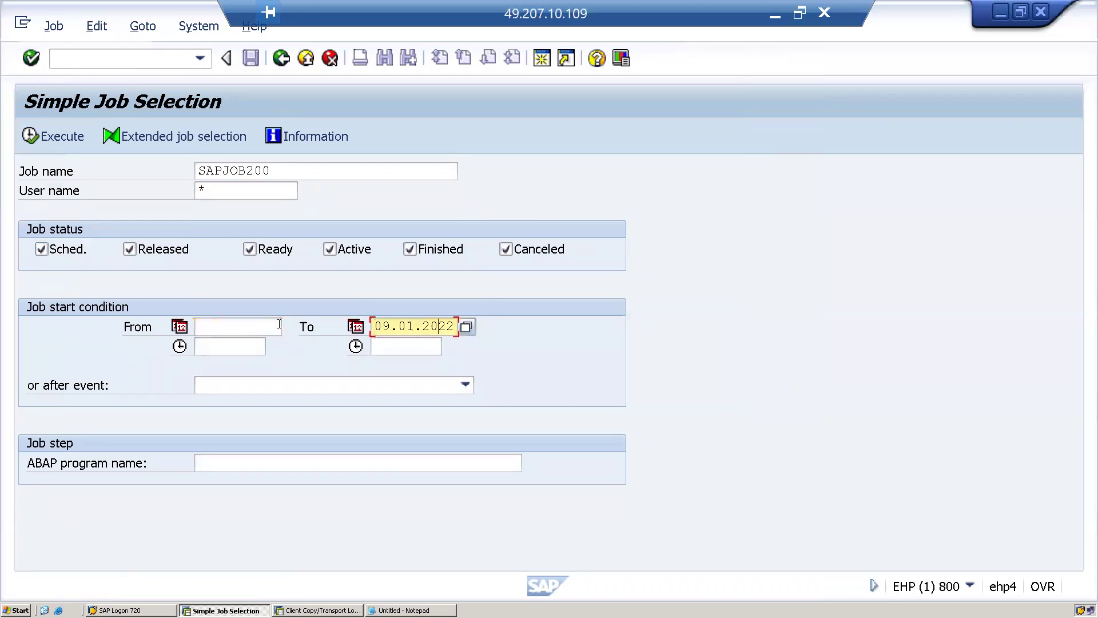
pyautogui.press('BackSpace')
pyautogui.press('BackSpace')
pyautogui.press('BackSpace')
pyautogui.press('BackSpace')
pyautogui.press('BackSpace')
pyautogui.press('BackSpace')
pyautogui.press('BackSpace')
pyautogui.press('BackSpace')
pyautogui.press('BackSpace')
pyautogui.press('BackSpace')
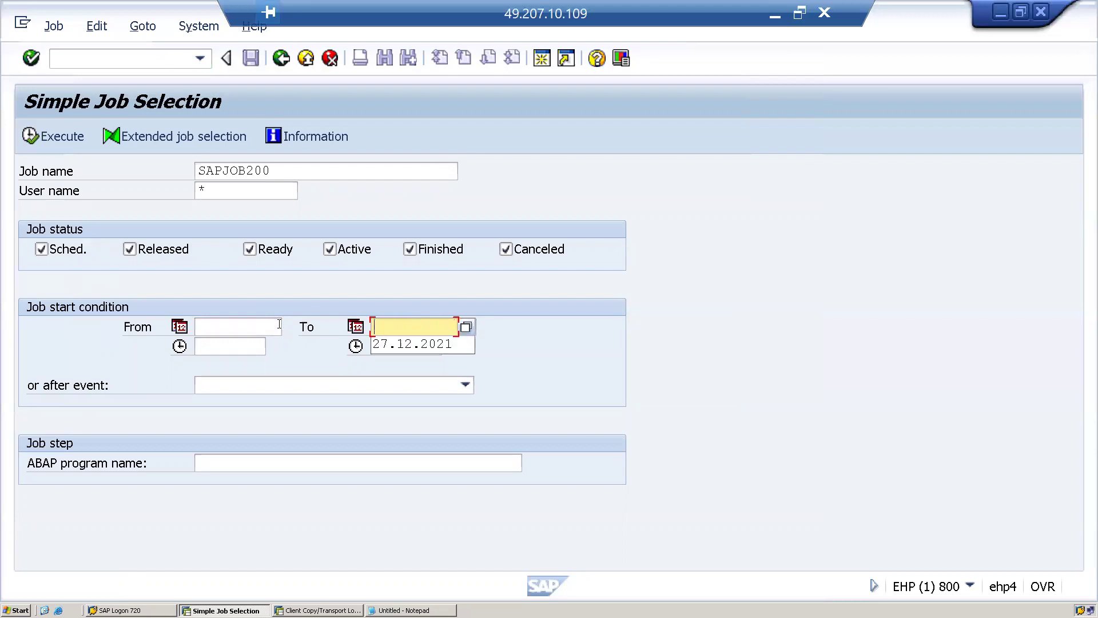
pyautogui.click(57, 136)
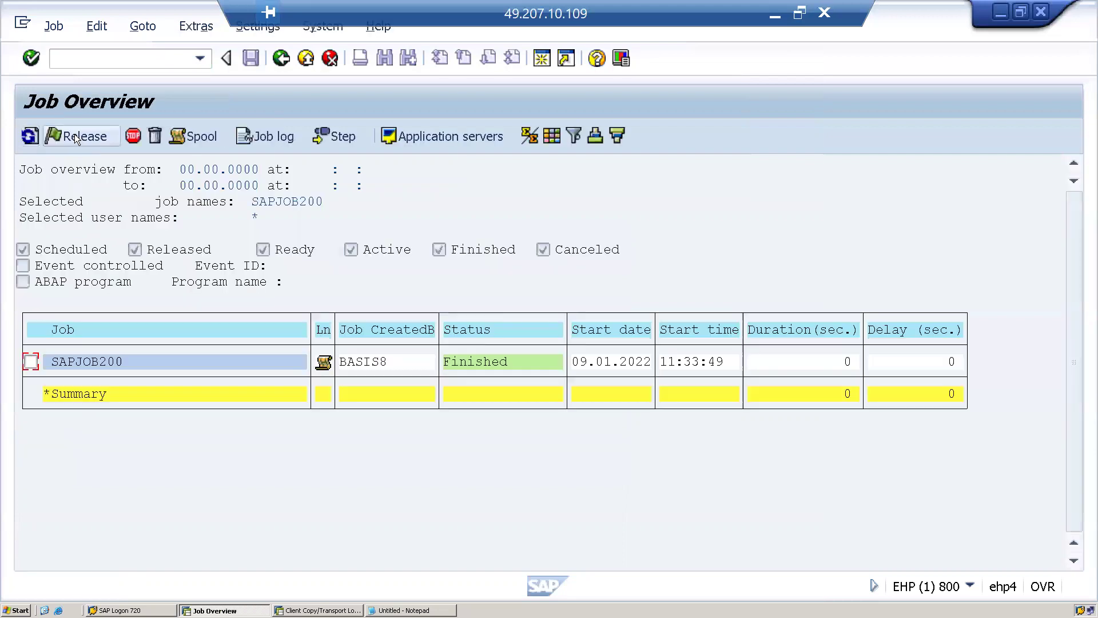
# Review SAPJOB200's details and job log, then go back to SAP Easy Access.
pyautogui.doubleClick(169, 364)
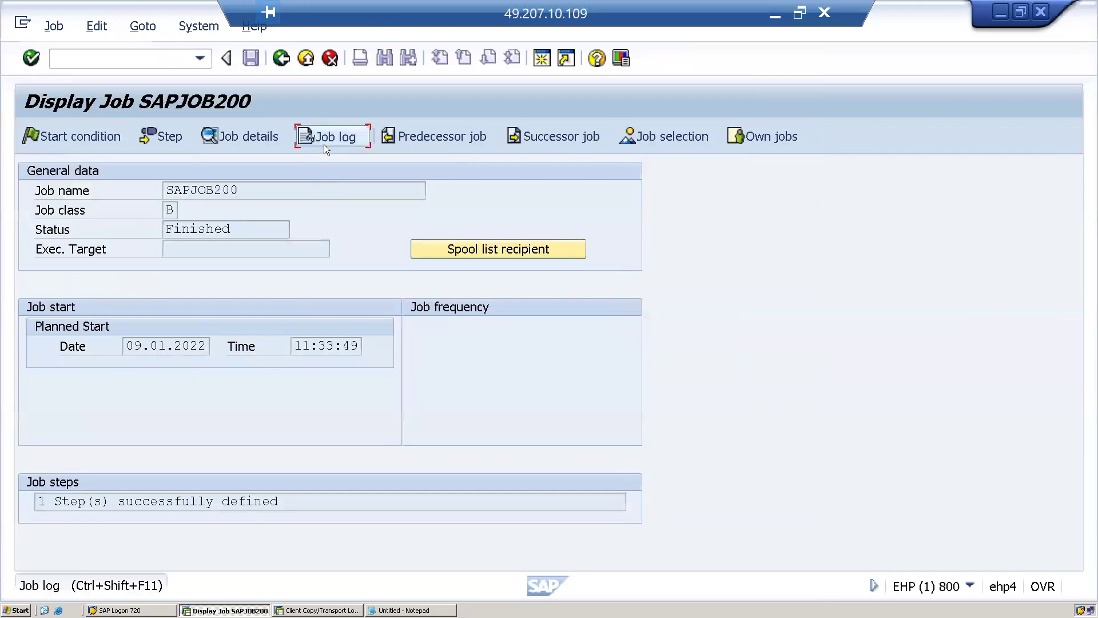
pyautogui.click(324, 145)
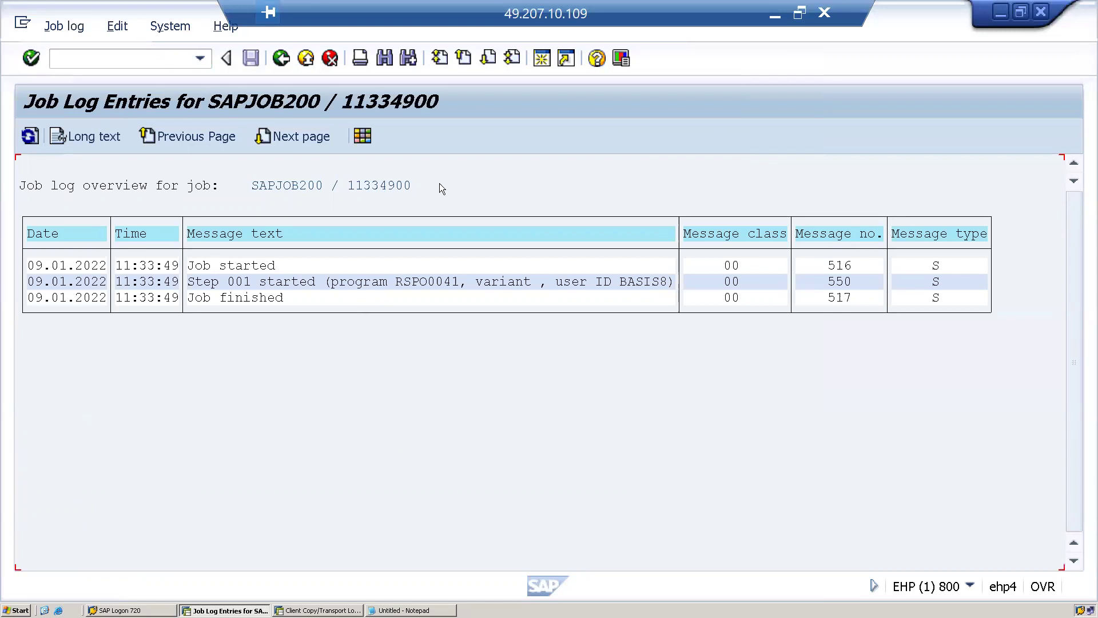
pyautogui.click(283, 64)
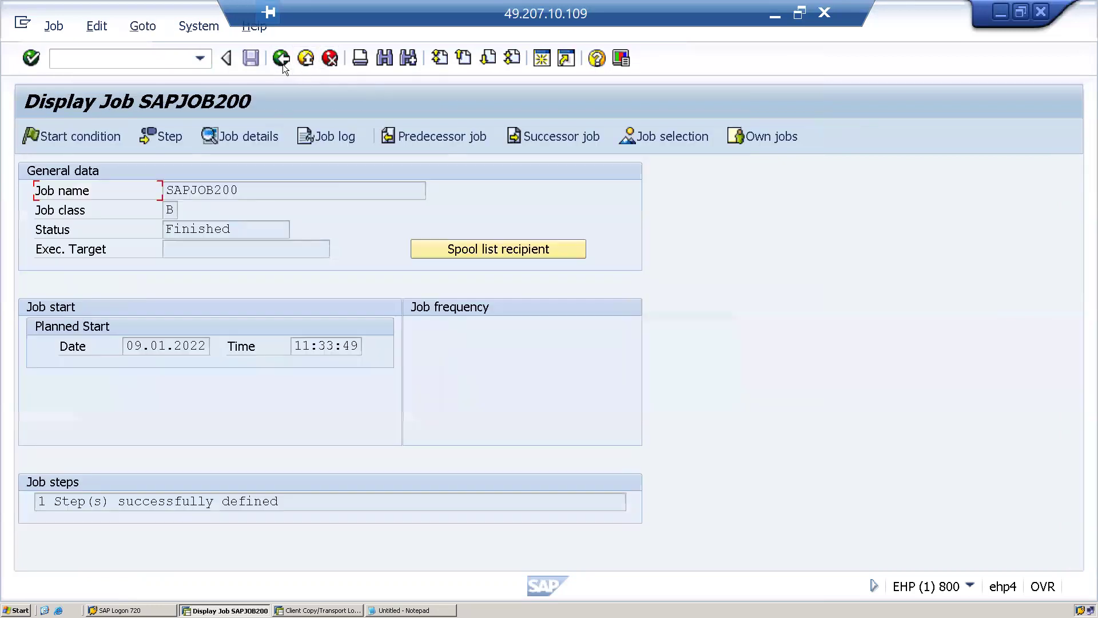
pyautogui.click(282, 64)
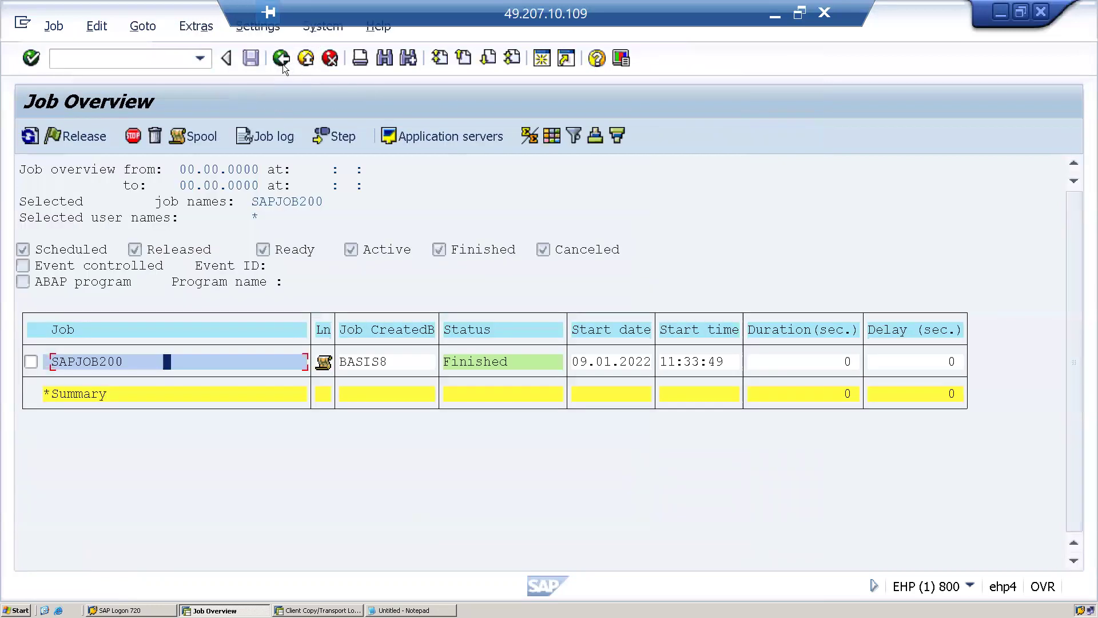
pyautogui.click(282, 58)
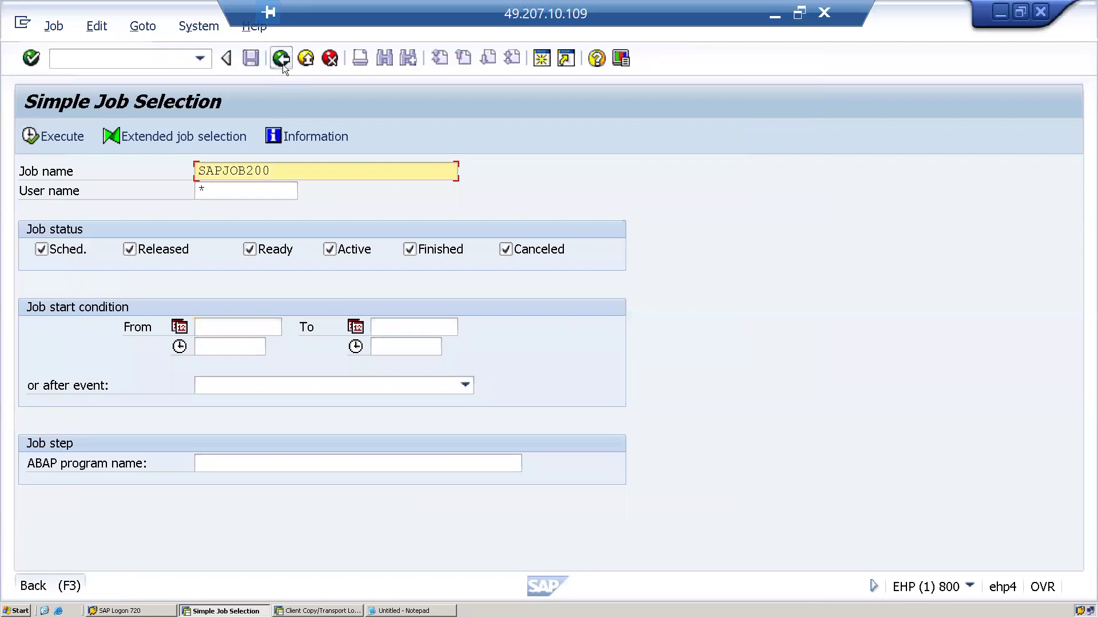
pyautogui.click(283, 59)
# Run sm36 and enter sapjob300 as the new job name with job class C.
pyautogui.click(107, 57)
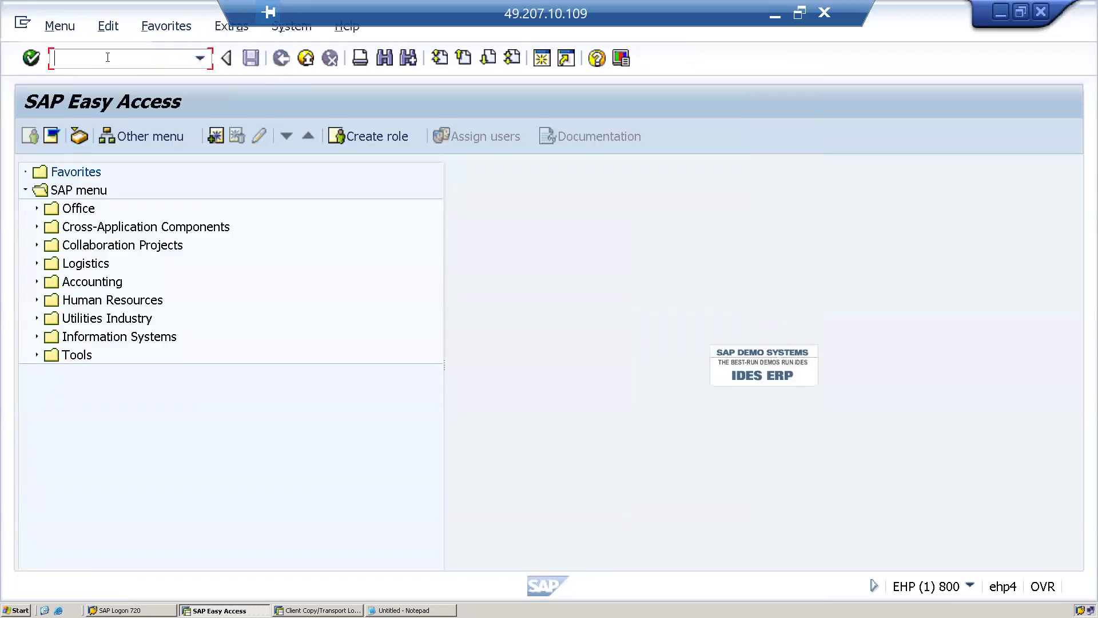
pyautogui.write('sm36')
pyautogui.press('Return')
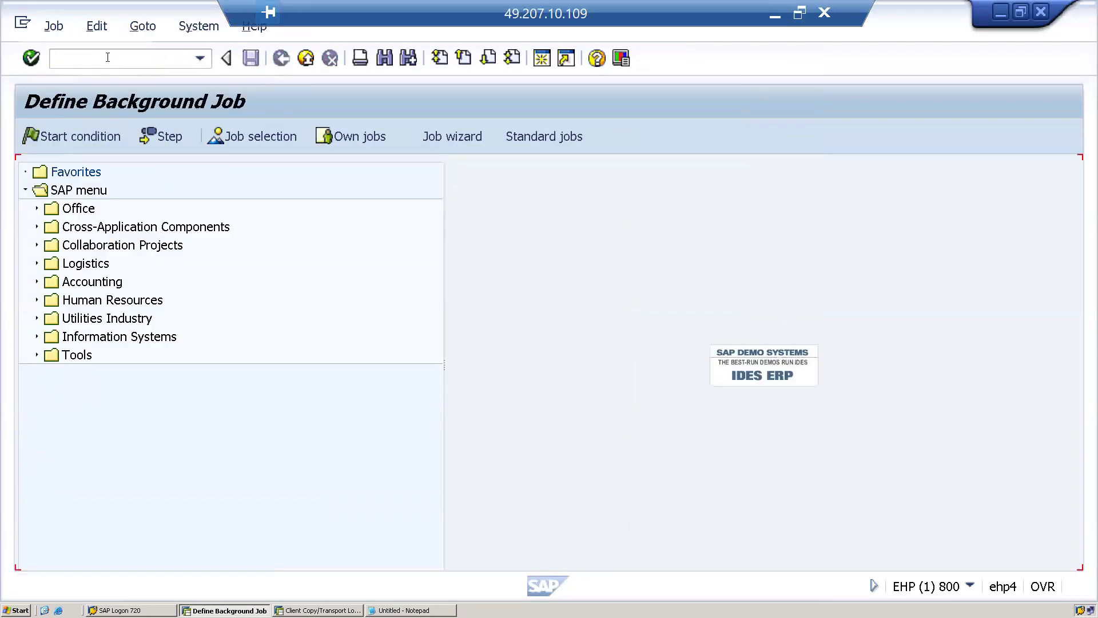
pyautogui.write('sapjob')
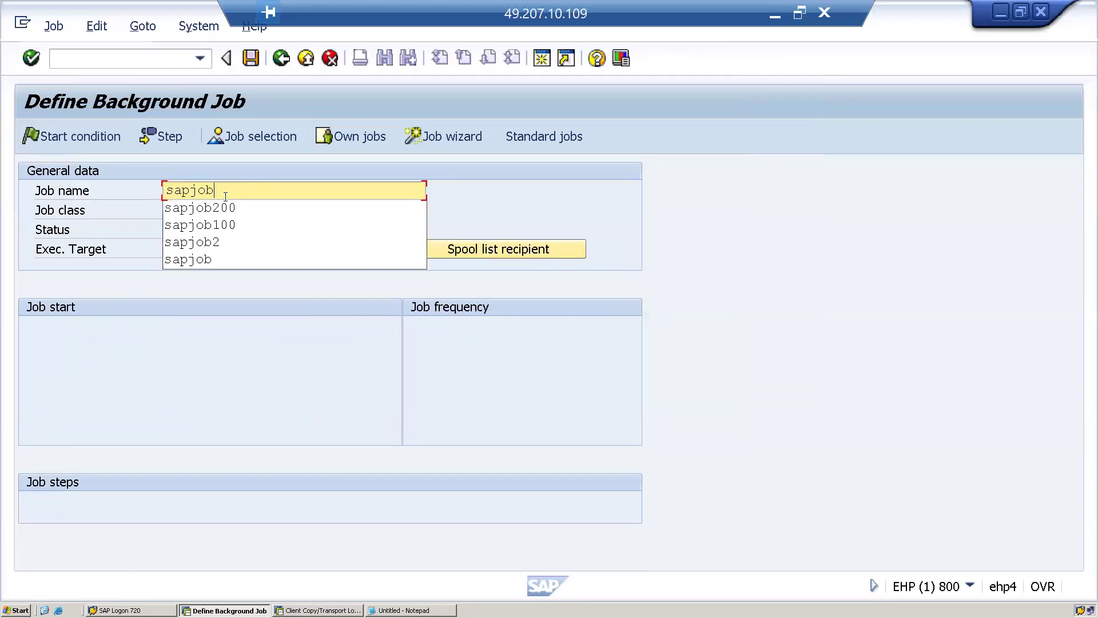
pyautogui.write('300')
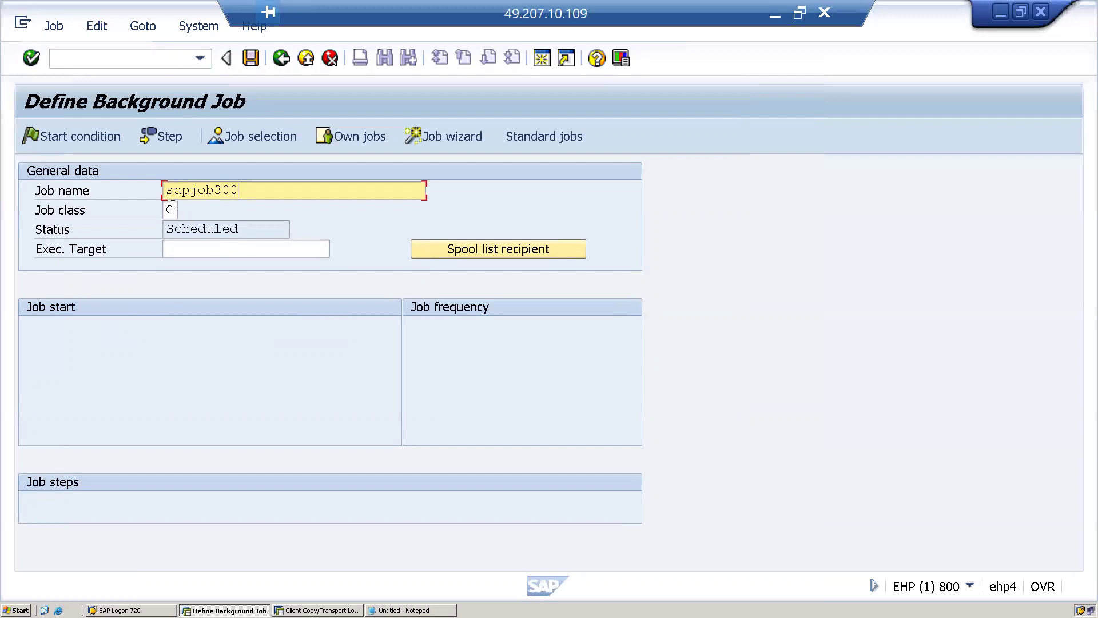
pyautogui.click(168, 143)
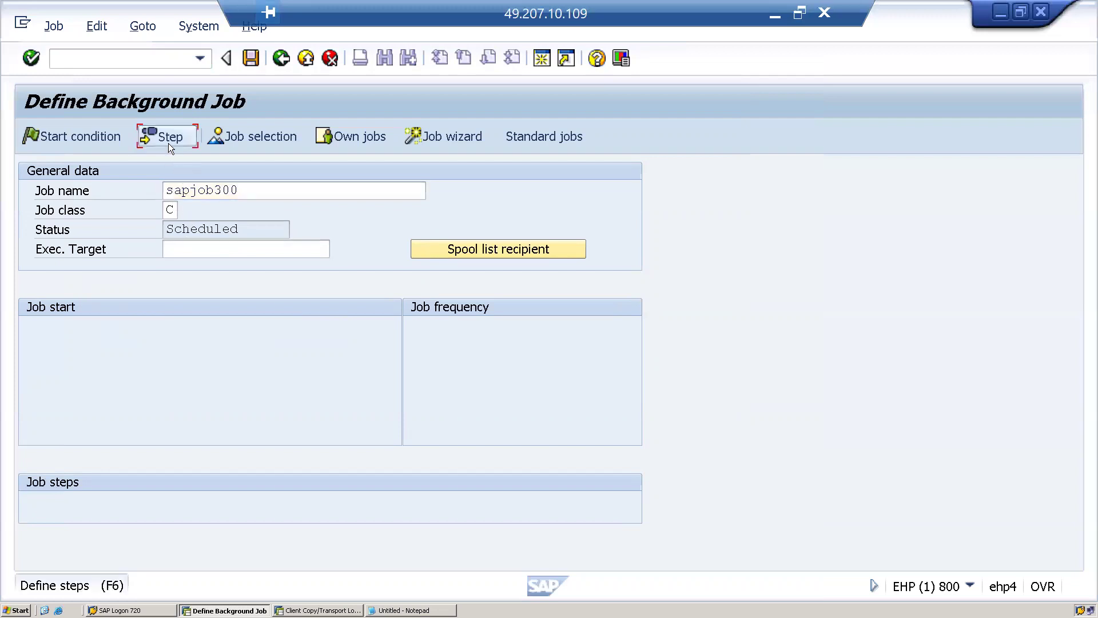
# Enter RCSBI010 as the step's ABAP program and attempt to save the step.
pyautogui.click(236, 85)
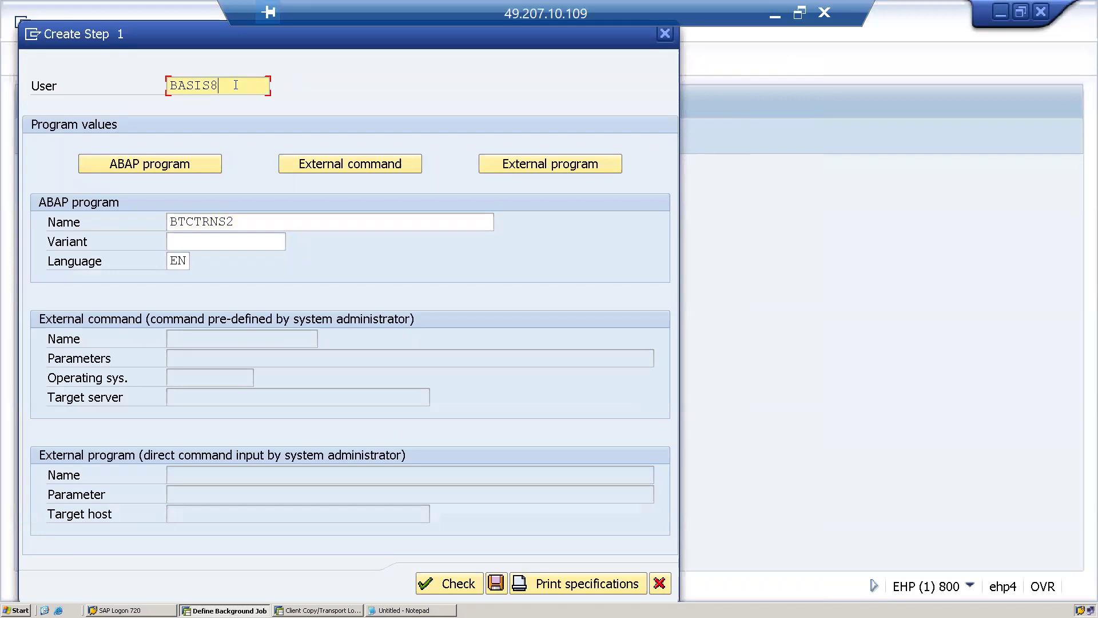
pyautogui.click(255, 221)
pyautogui.press('BackSpace')
pyautogui.press('BackSpace')
pyautogui.press('BackSpace')
pyautogui.press('BackSpace')
pyautogui.press('BackSpace')
pyautogui.press('BackSpace')
pyautogui.press('BackSpace')
pyautogui.press('BackSpace')
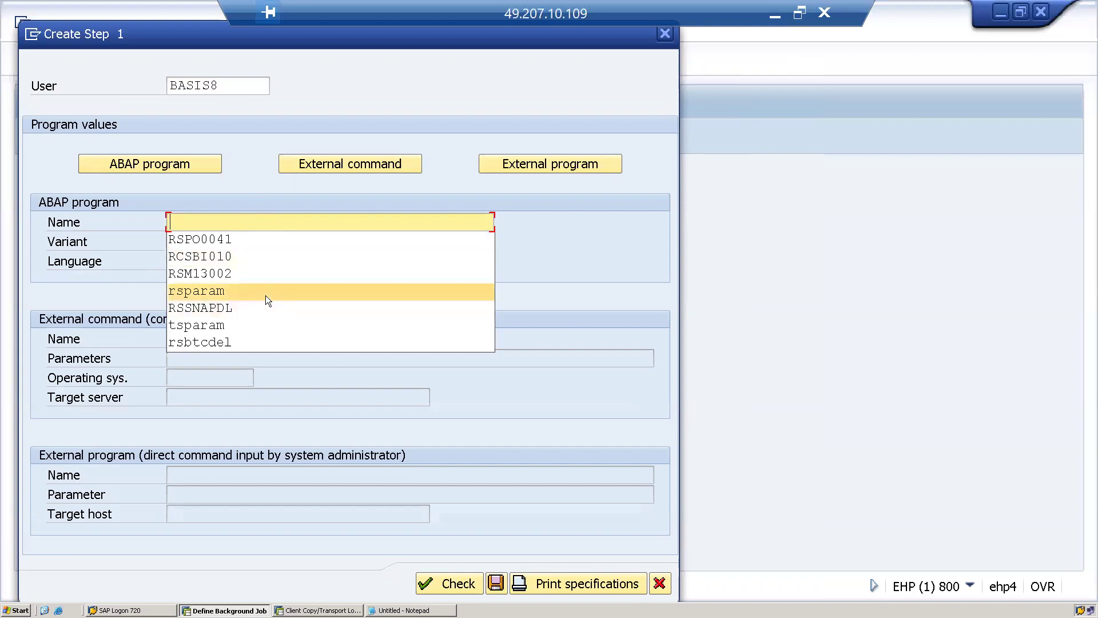
pyautogui.click(249, 252)
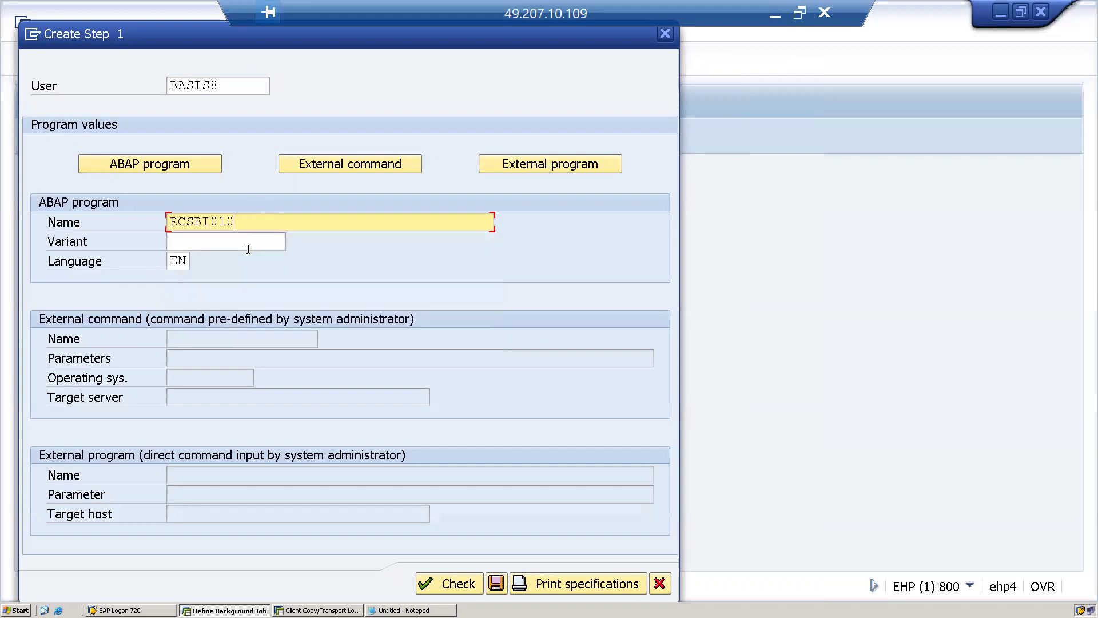
pyautogui.click(224, 242)
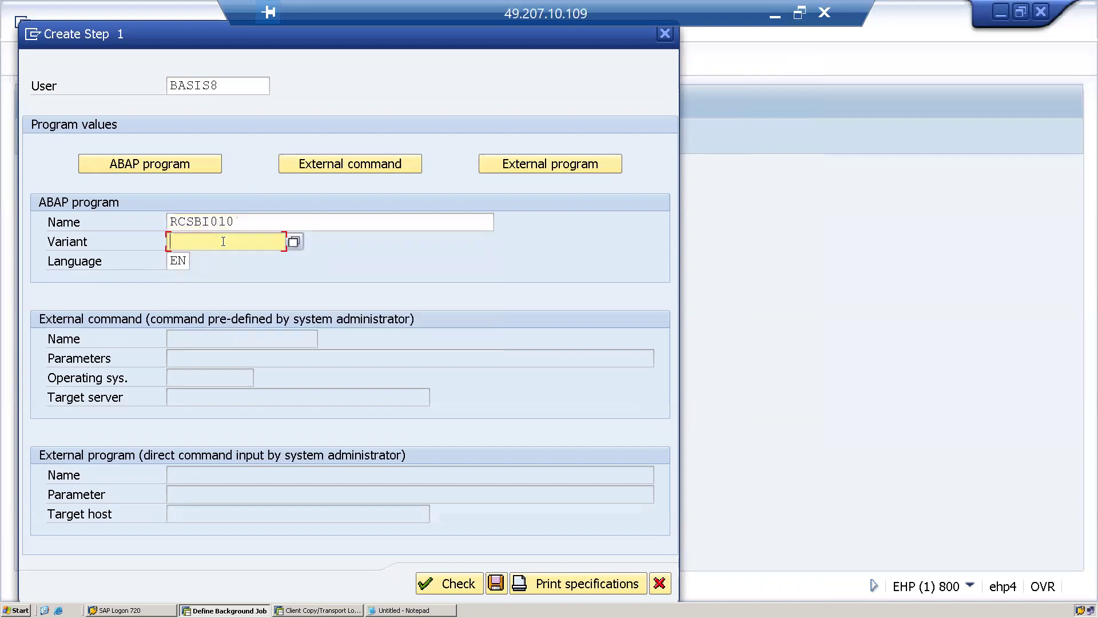
pyautogui.click(458, 584)
pyautogui.click(496, 584)
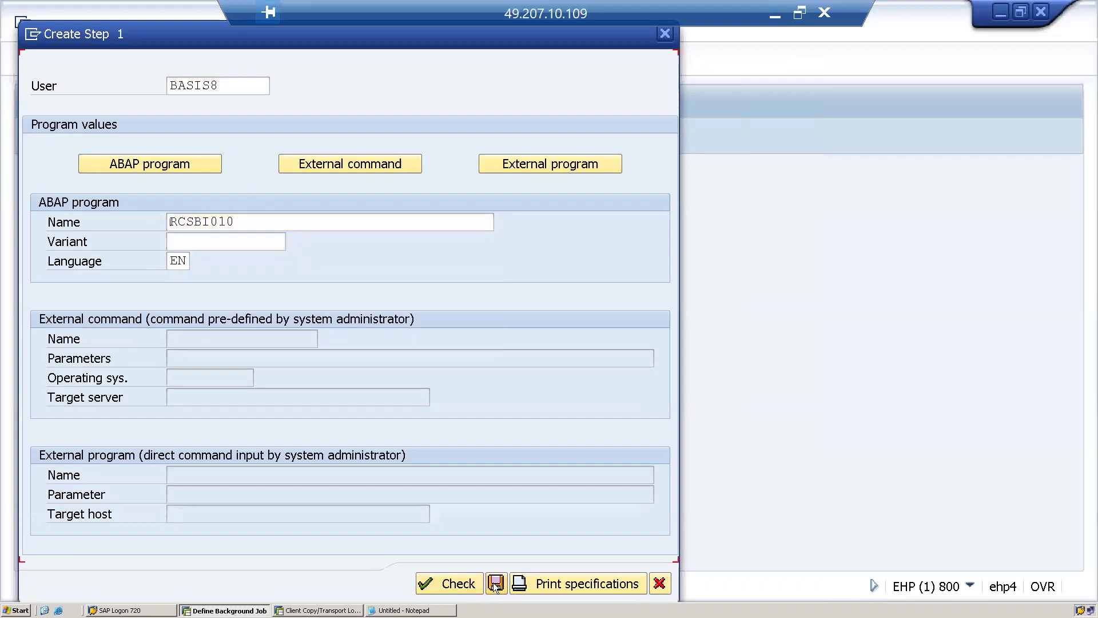
# Replace the program with RSM13002, then check and save the step.
pyautogui.press('BackSpace')
pyautogui.press('BackSpace')
pyautogui.press('BackSpace')
pyautogui.press('BackSpace')
pyautogui.press('BackSpace')
pyautogui.press('BackSpace')
pyautogui.press('BackSpace')
pyautogui.press('BackSpace')
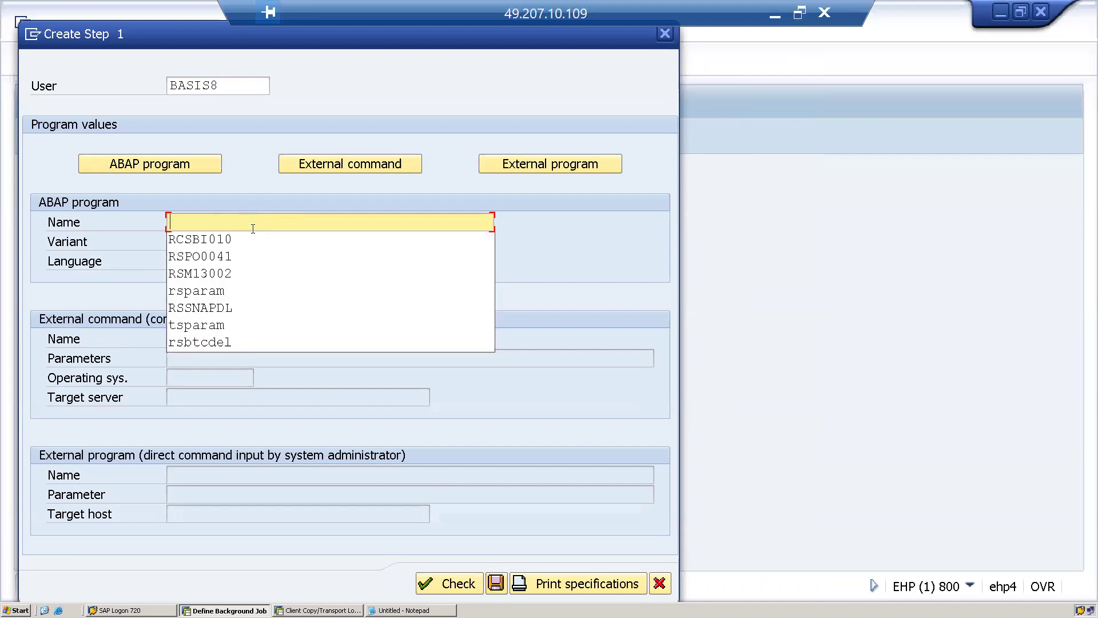
pyautogui.click(244, 272)
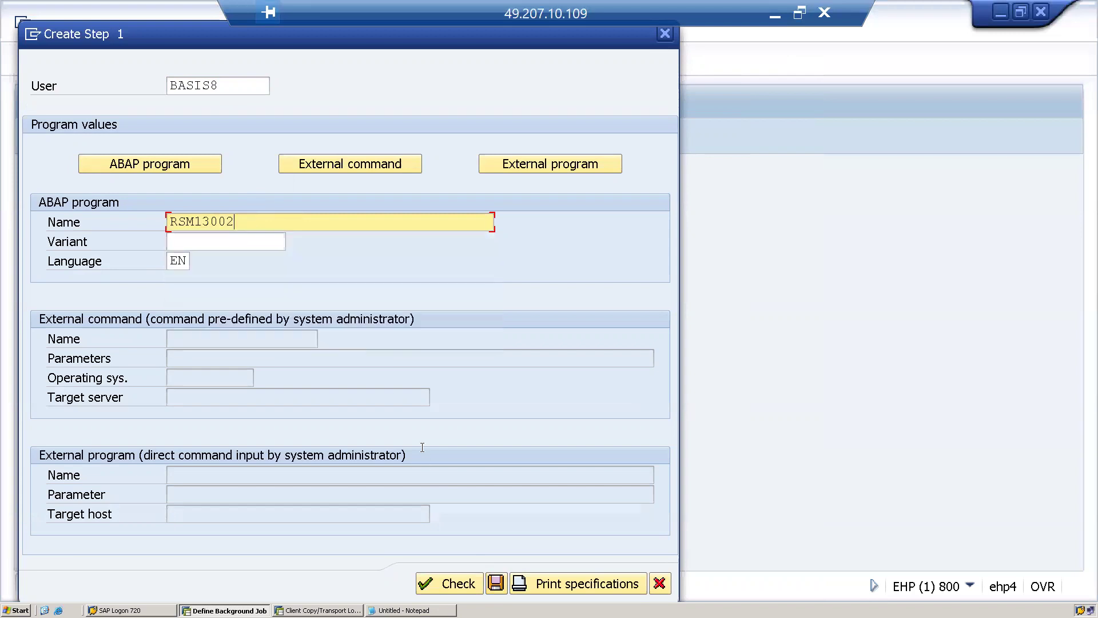
pyautogui.click(472, 582)
pyautogui.click(499, 585)
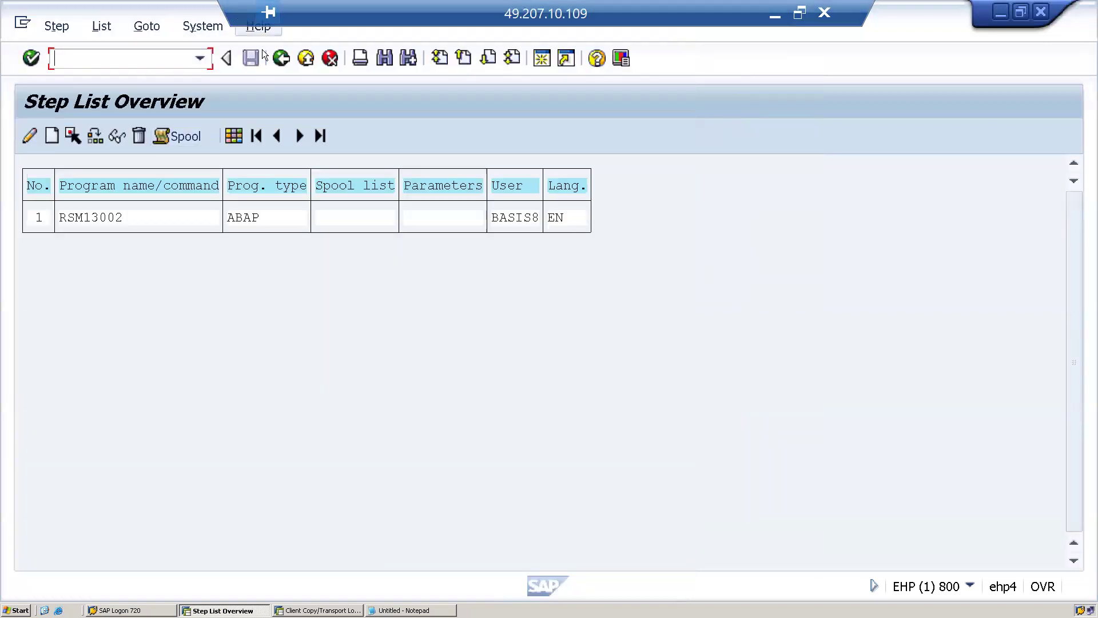
# Give SAPJOB300 a date/time start condition with scheduled start date 13.12.2021.
pyautogui.click(272, 57)
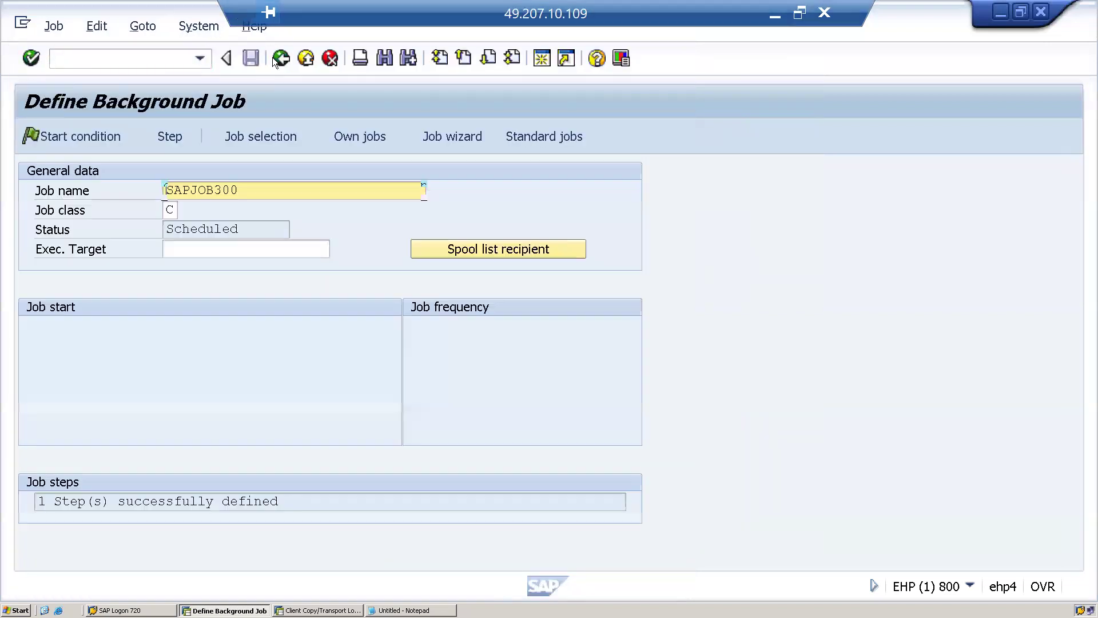
pyautogui.click(105, 138)
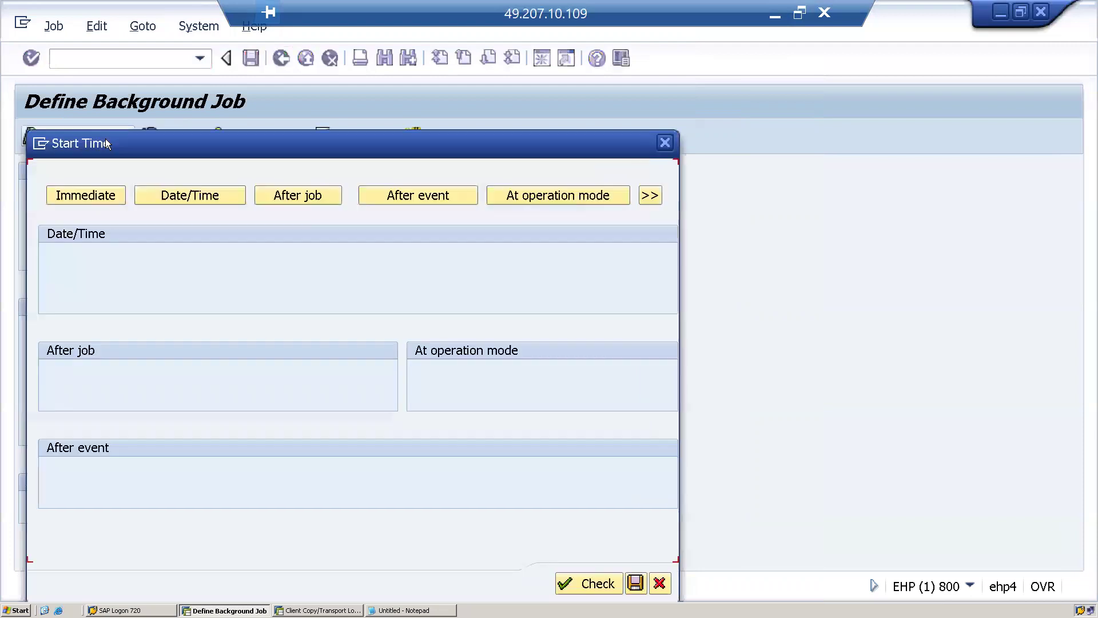
pyautogui.click(168, 195)
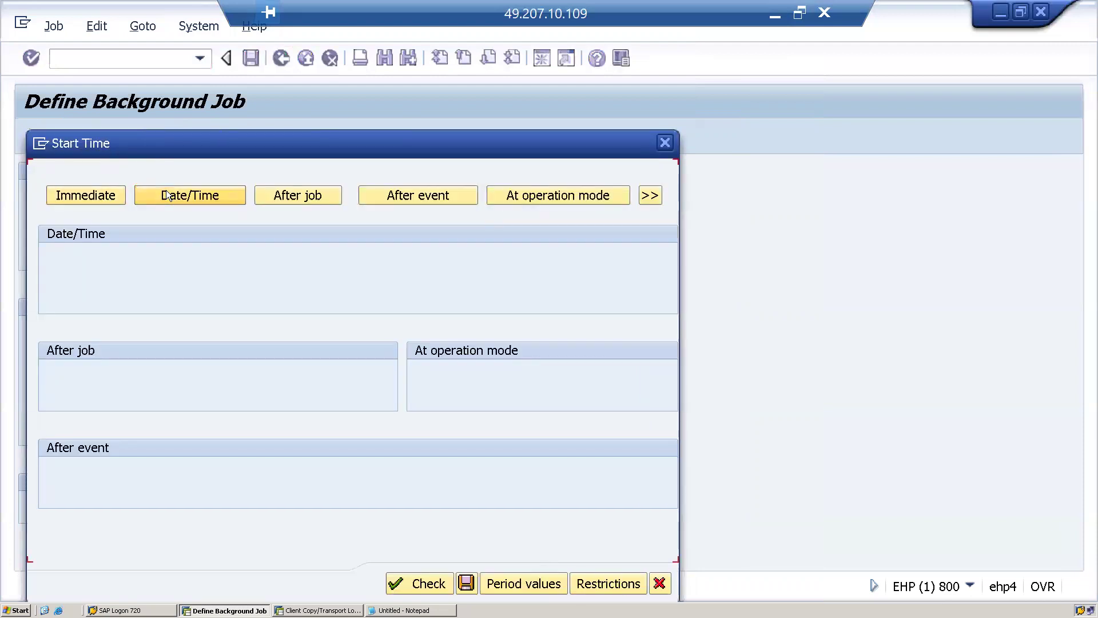
pyautogui.moveTo(303, 145); pyautogui.dragTo(329, 121)
pyautogui.click(405, 229)
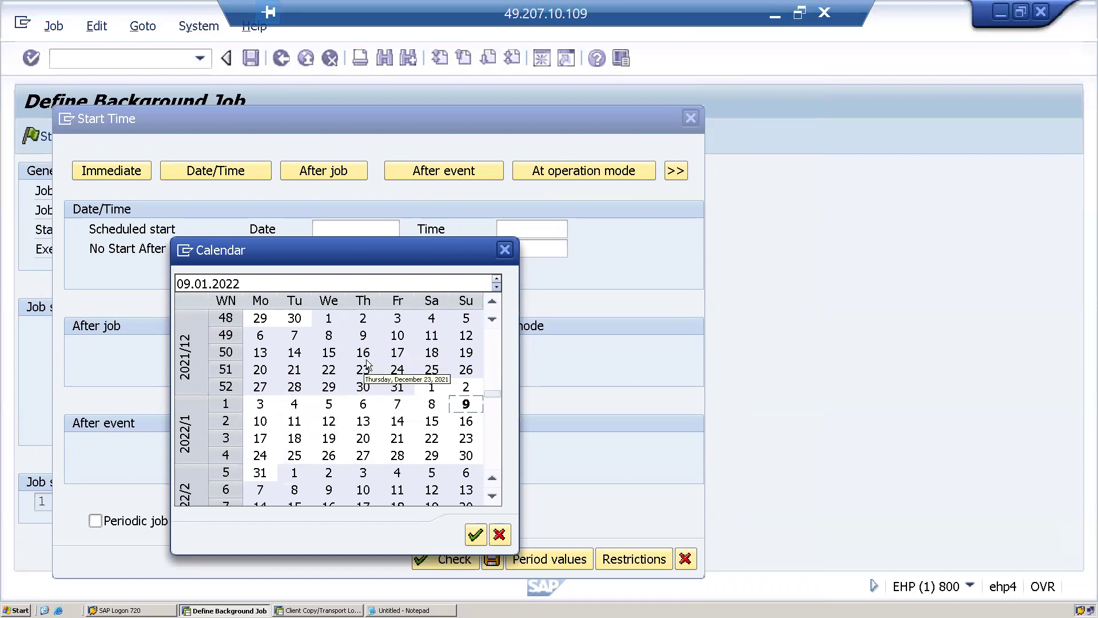
pyautogui.doubleClick(263, 354)
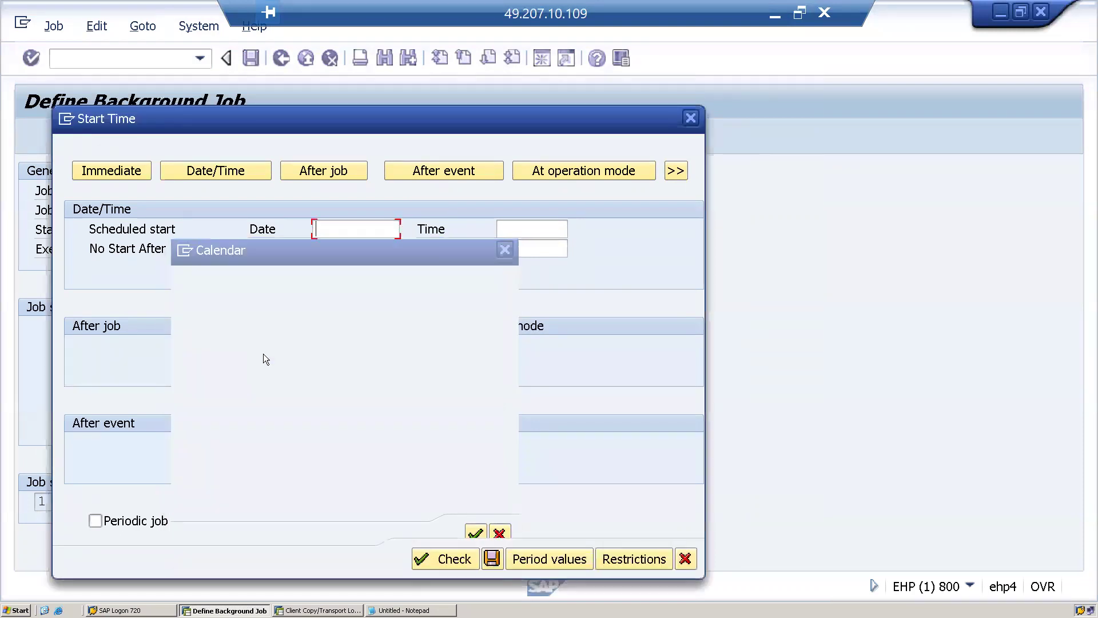
pyautogui.click(522, 230)
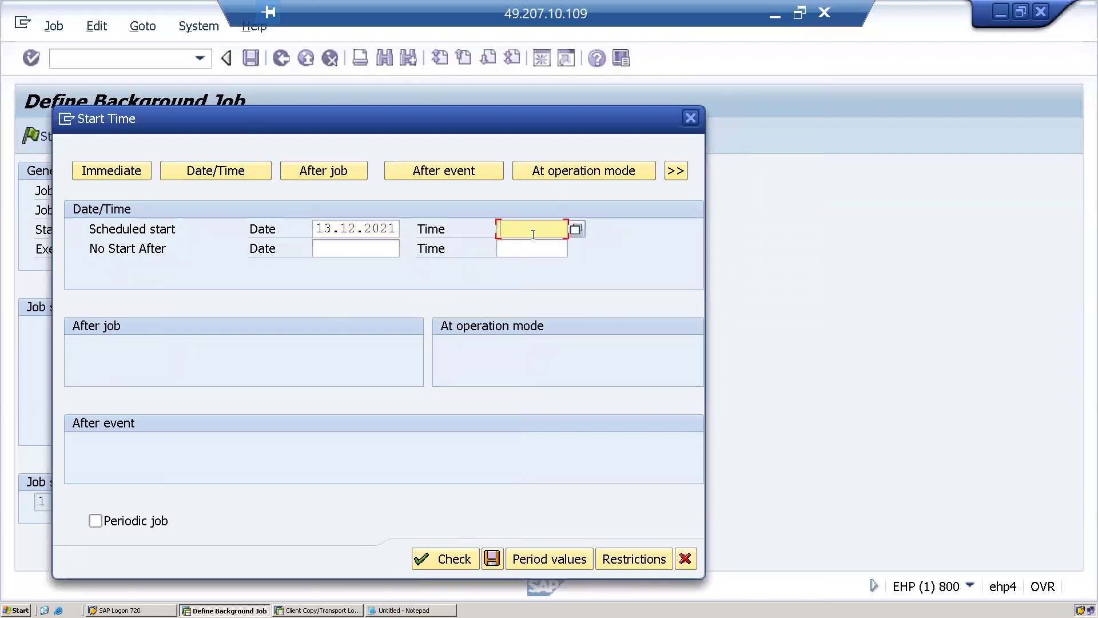
# Choose hour 08, minute 00 and second 00 for a scheduled start time of 08:00:00.
pyautogui.click(576, 230)
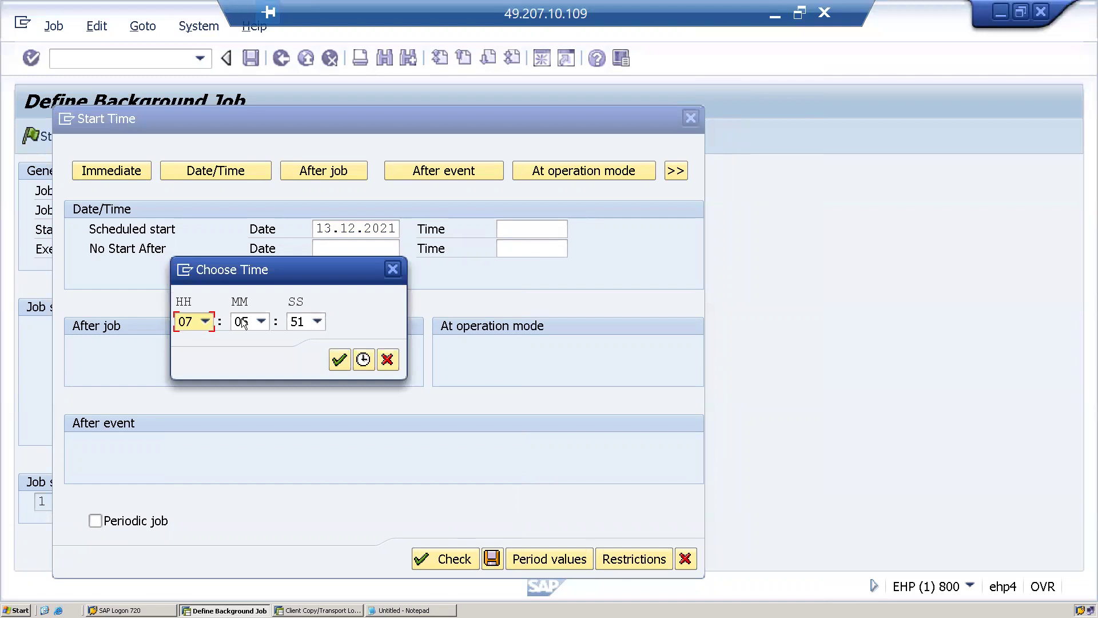
pyautogui.click(205, 321)
pyautogui.click(199, 363)
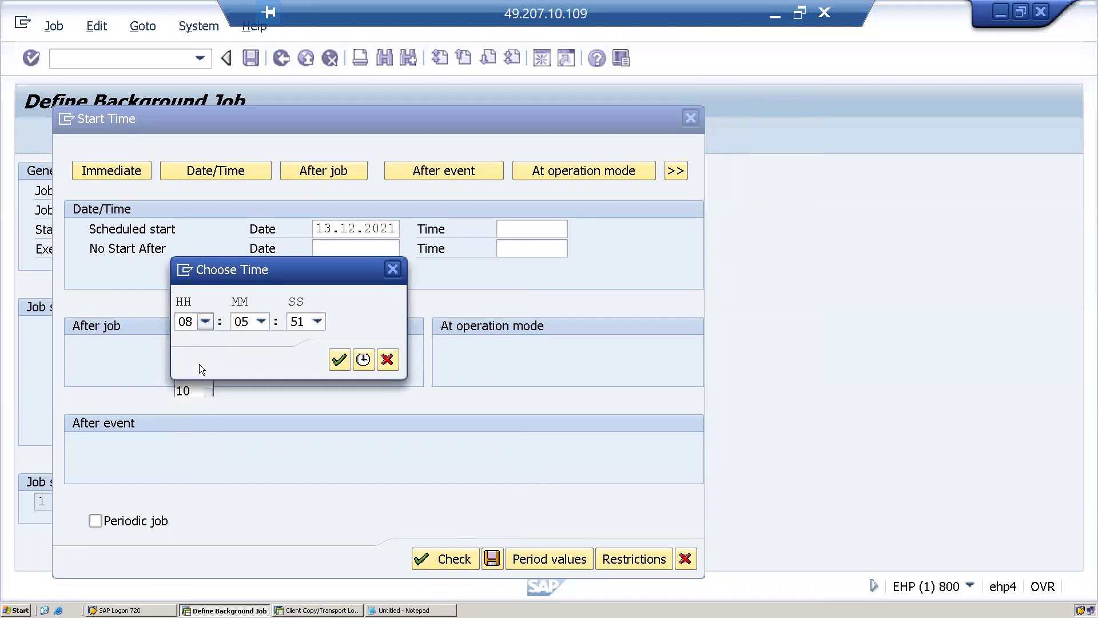
pyautogui.click(259, 326)
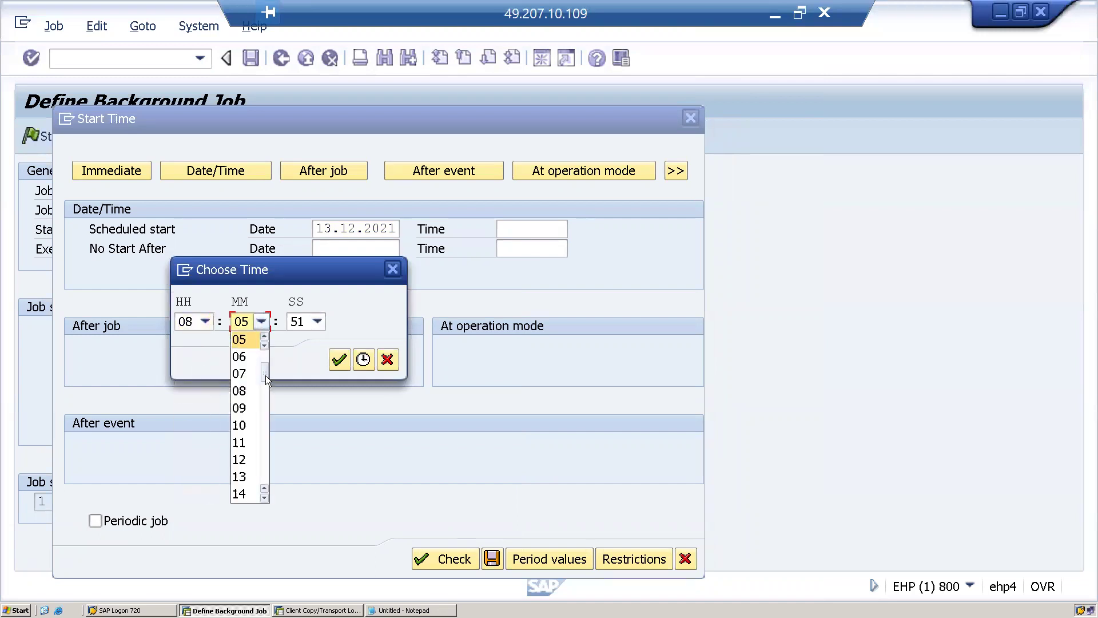
pyautogui.moveTo(266, 368); pyautogui.dragTo(265, 360)
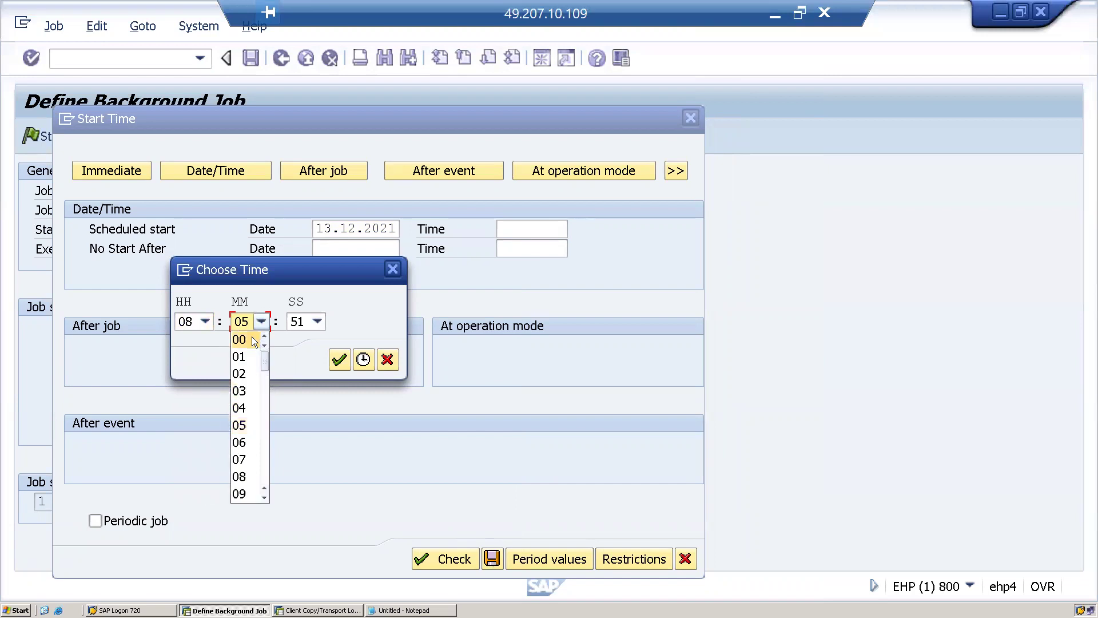
pyautogui.click(252, 337)
pyautogui.click(315, 323)
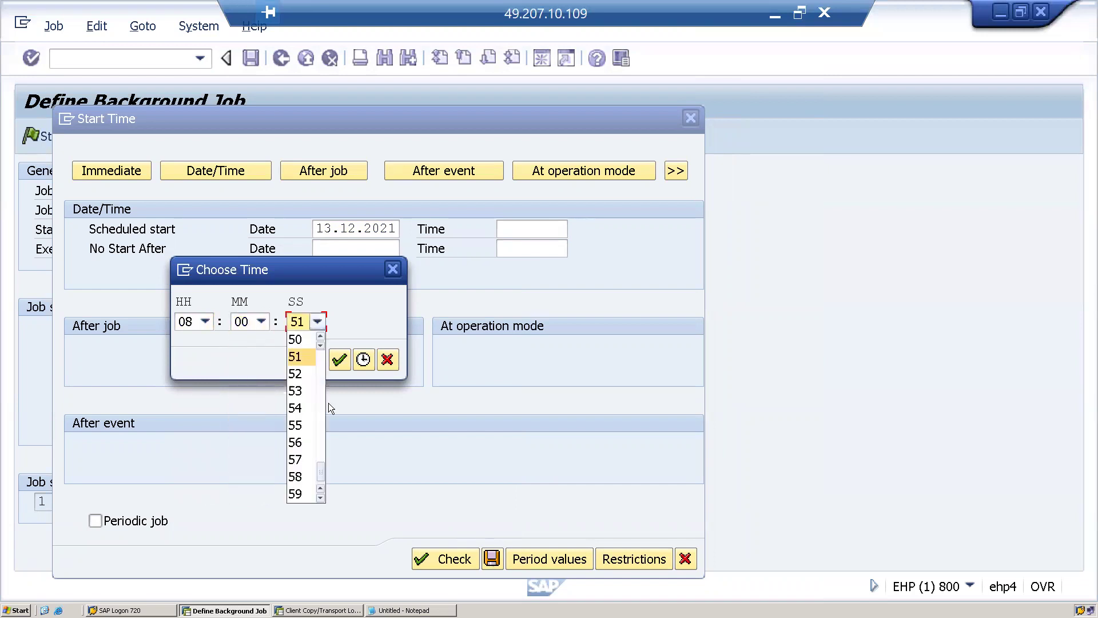
pyautogui.moveTo(320, 468); pyautogui.dragTo(321, 357)
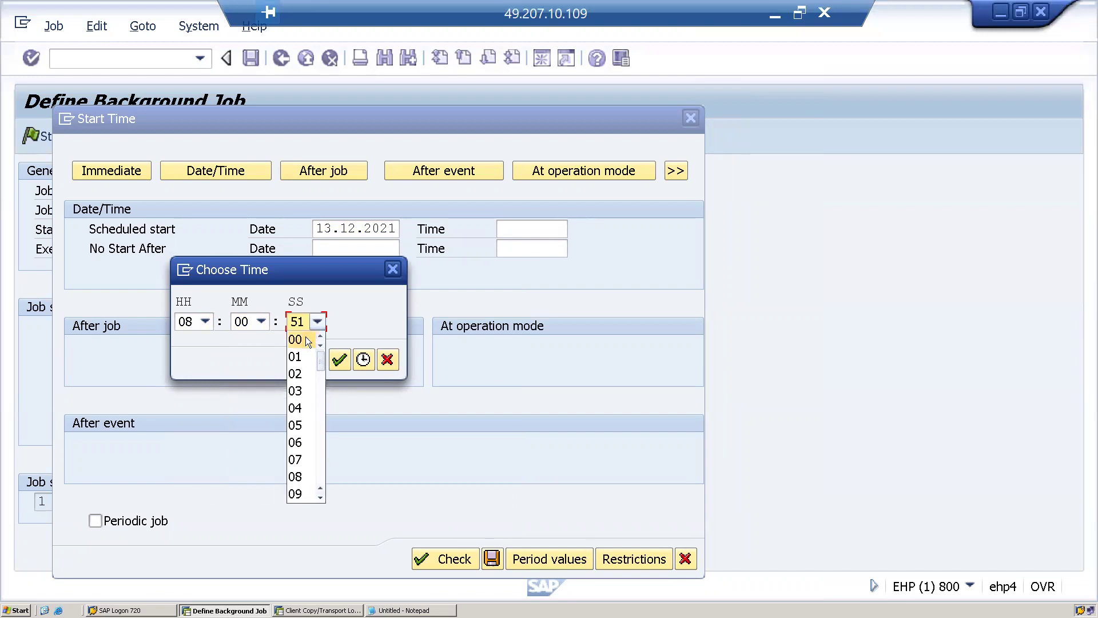
pyautogui.click(308, 340)
pyautogui.click(339, 361)
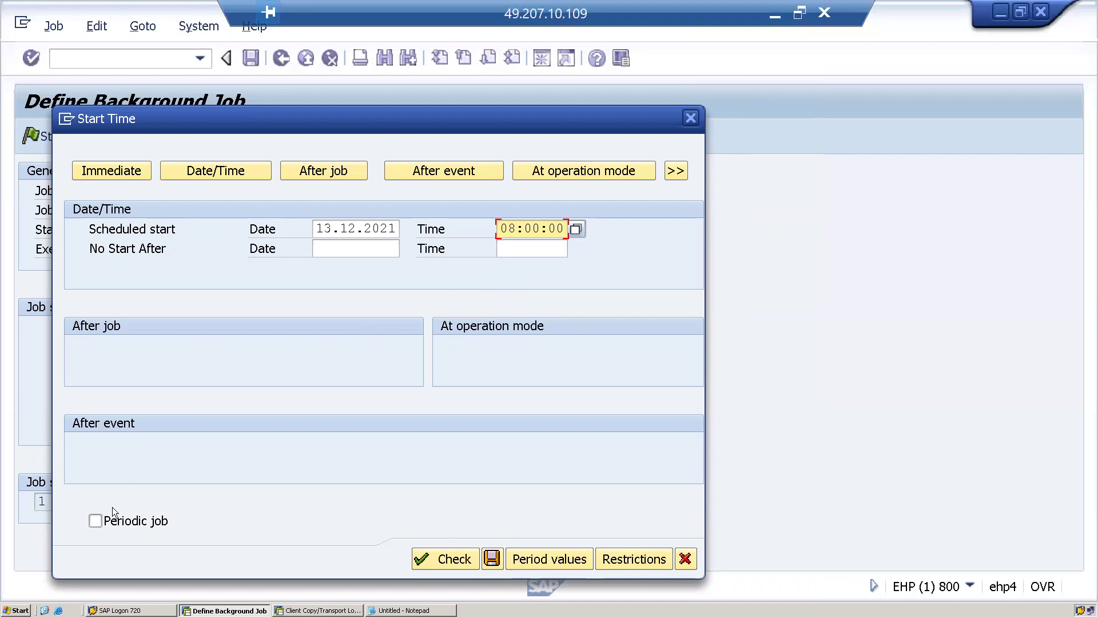
# Mark the job periodic with a Daily period, then check the start settings.
pyautogui.click(95, 521)
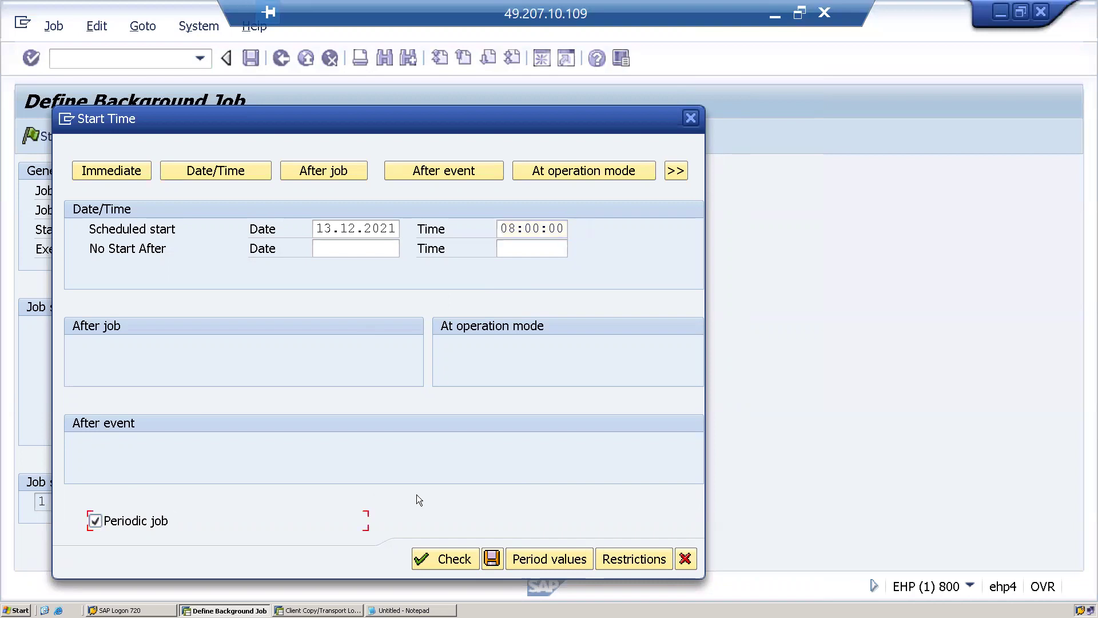
pyautogui.click(518, 559)
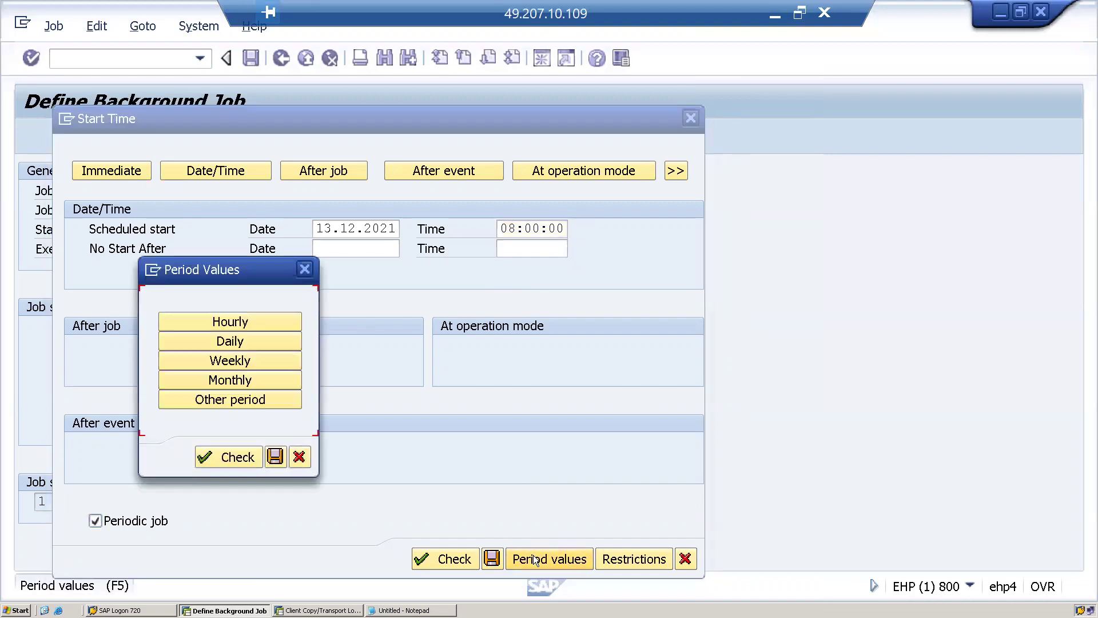
pyautogui.click(244, 343)
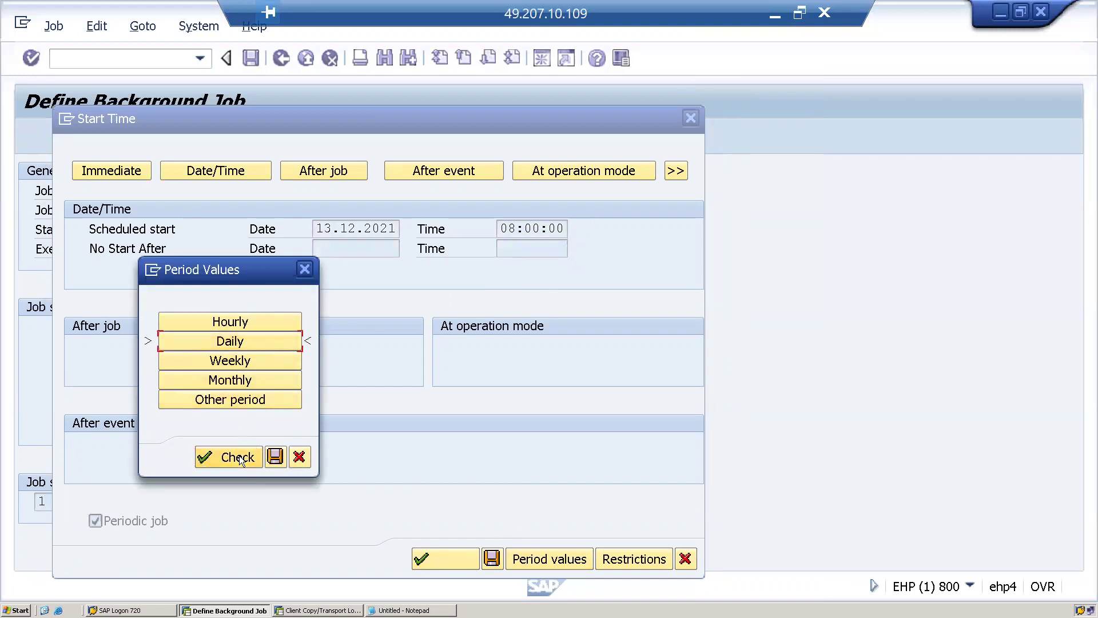
pyautogui.click(276, 457)
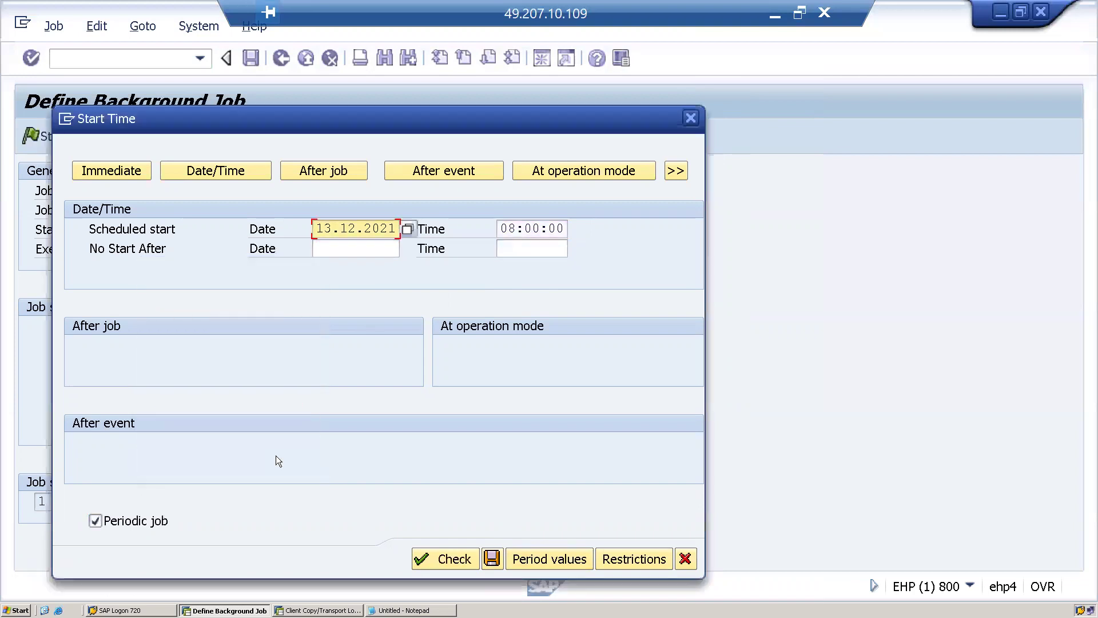
pyautogui.click(448, 558)
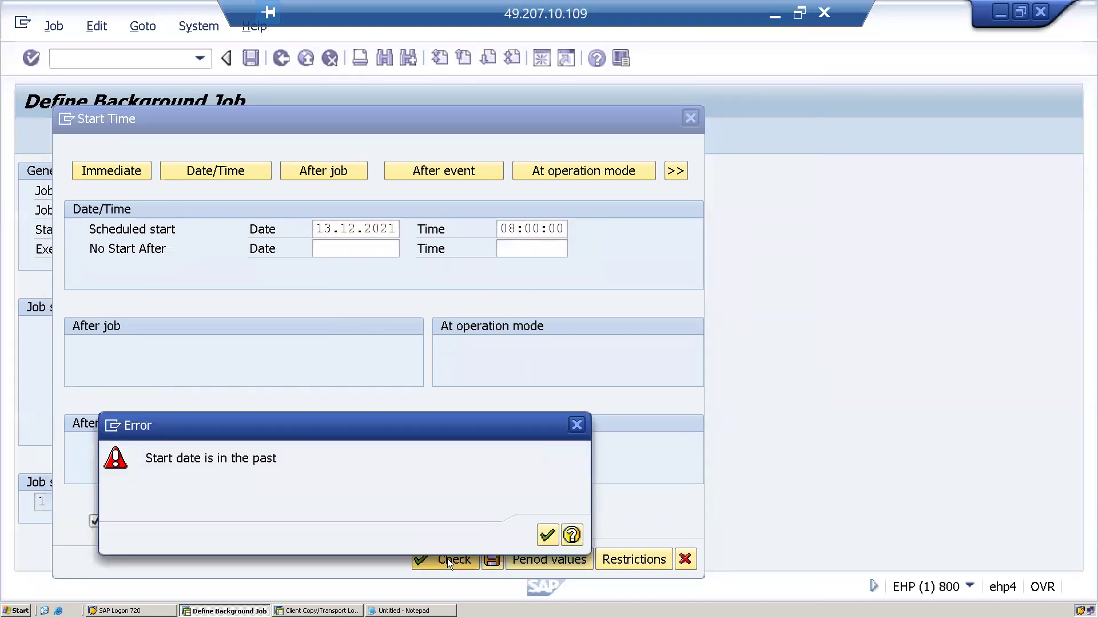
# Adjust the scheduled start date in the calendar and recheck, which still reports a past date.
pyautogui.click(577, 429)
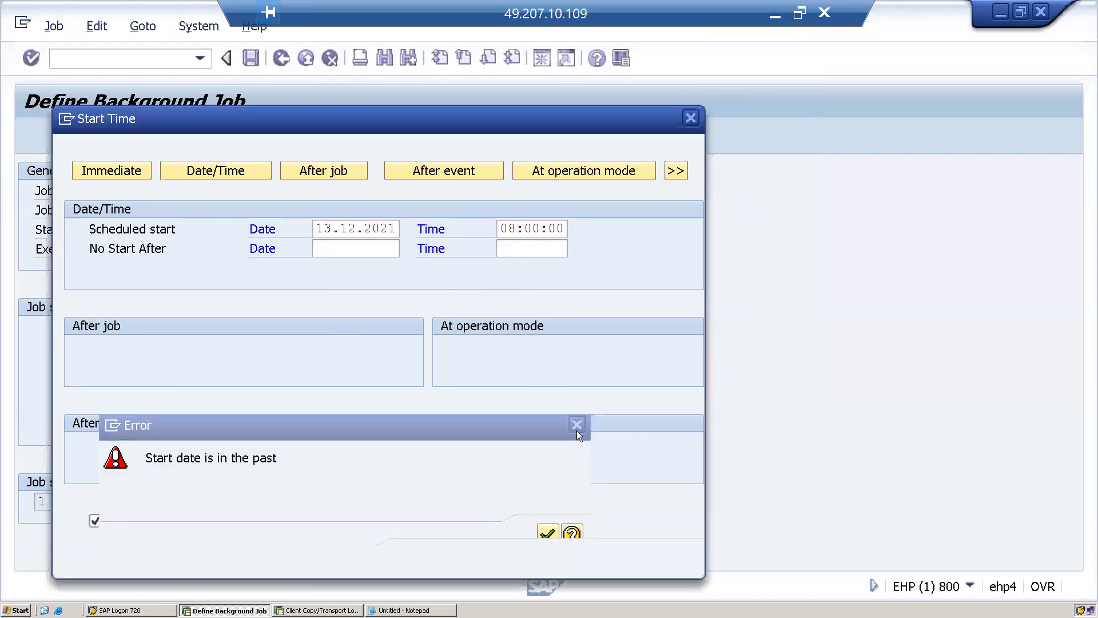
pyautogui.click(417, 230)
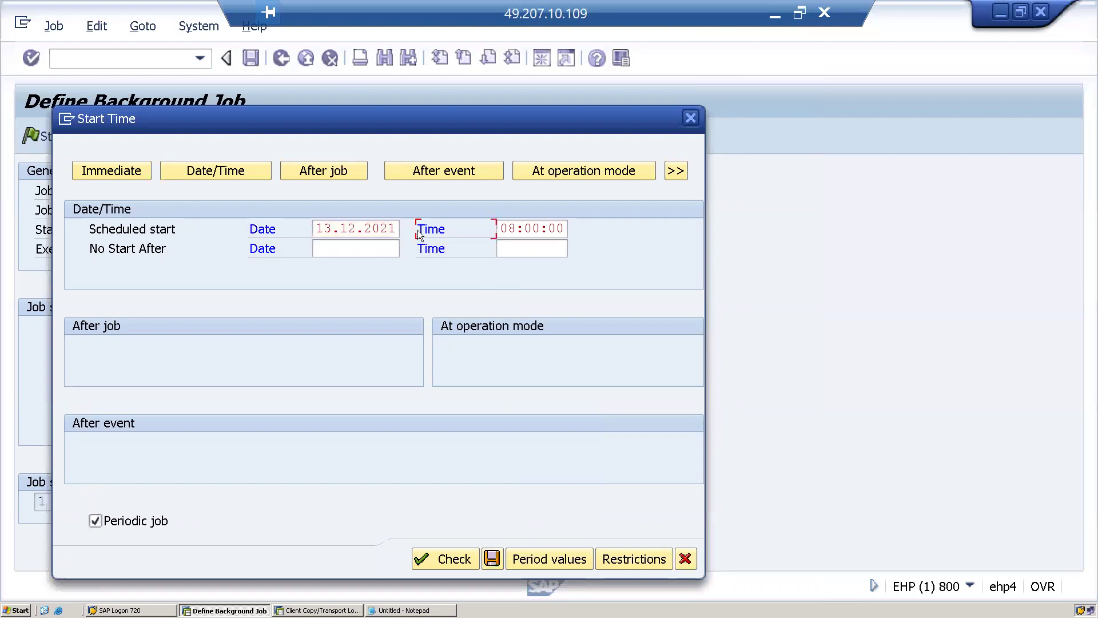
pyautogui.click(386, 232)
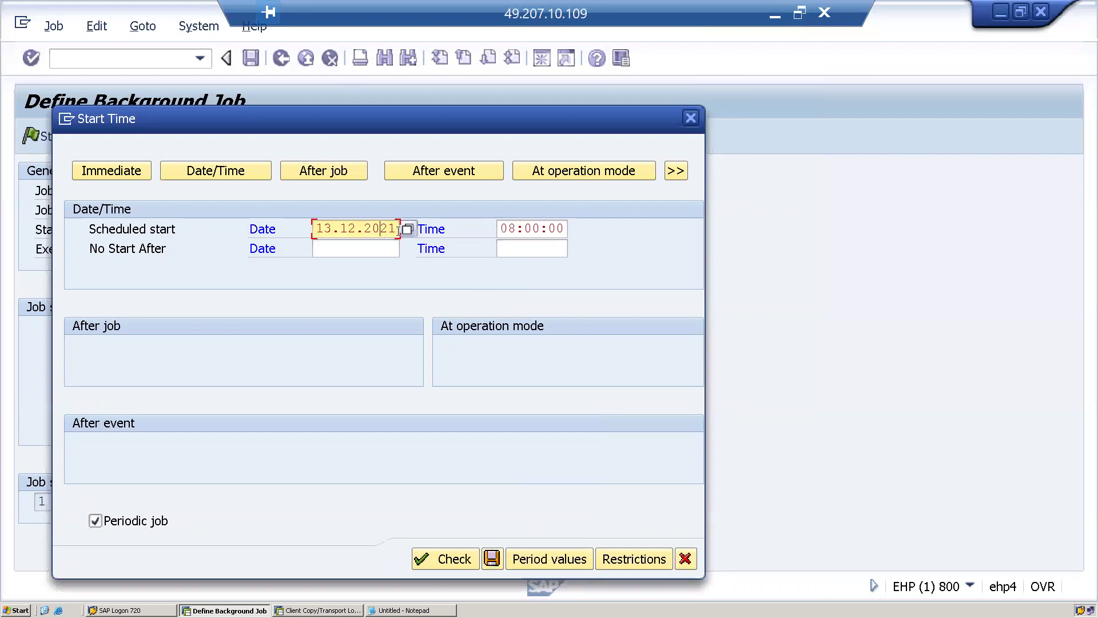
pyautogui.press('Return')
pyautogui.click(403, 231)
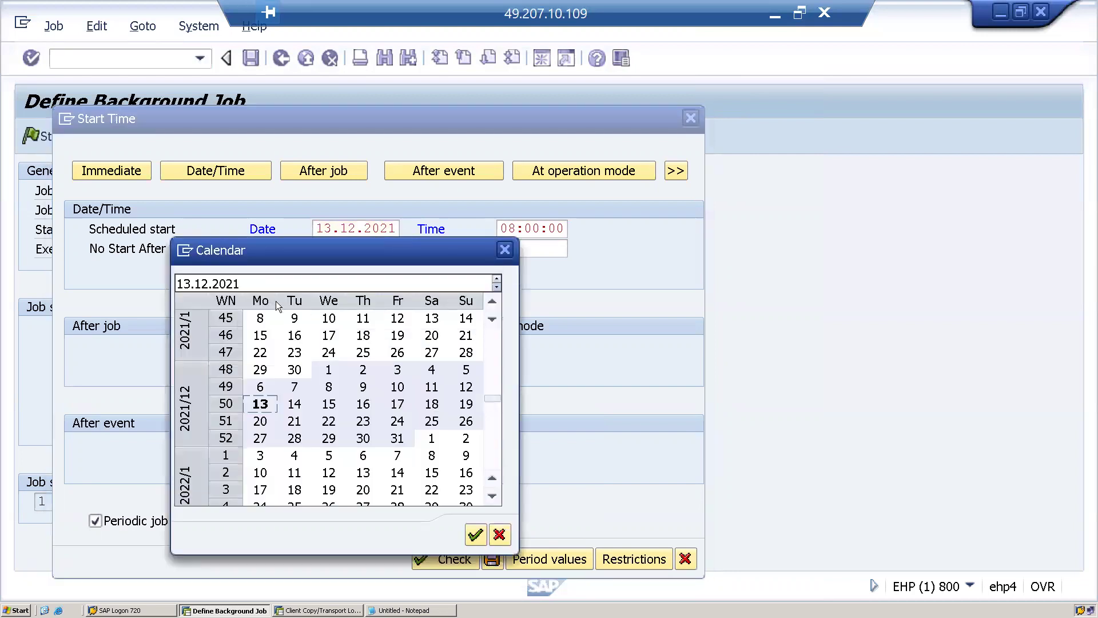
pyautogui.click(203, 286)
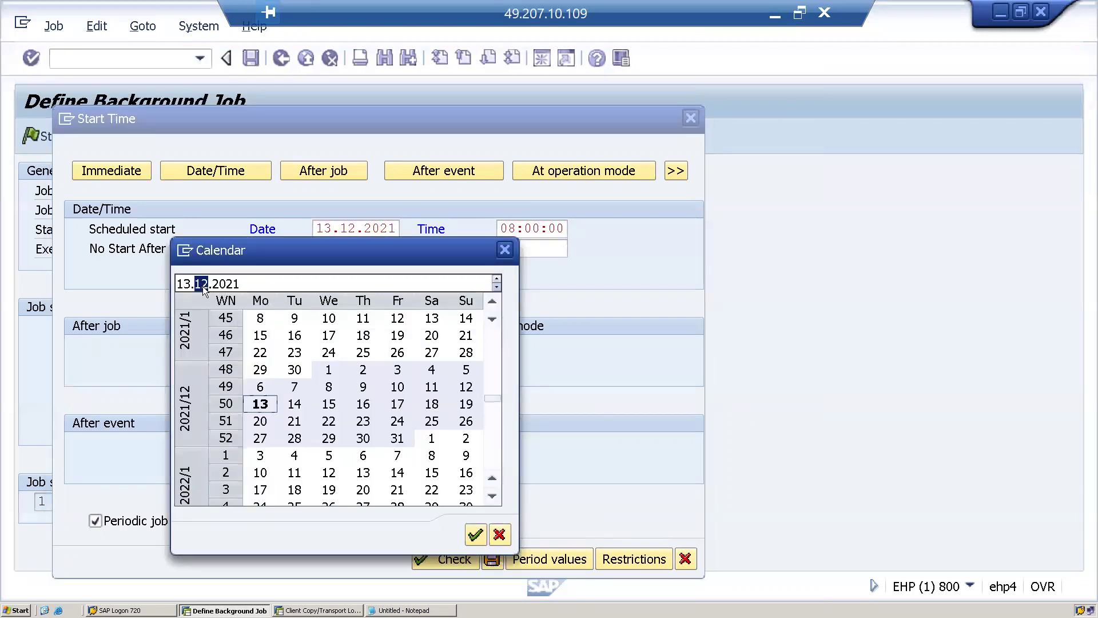
pyautogui.click(496, 279)
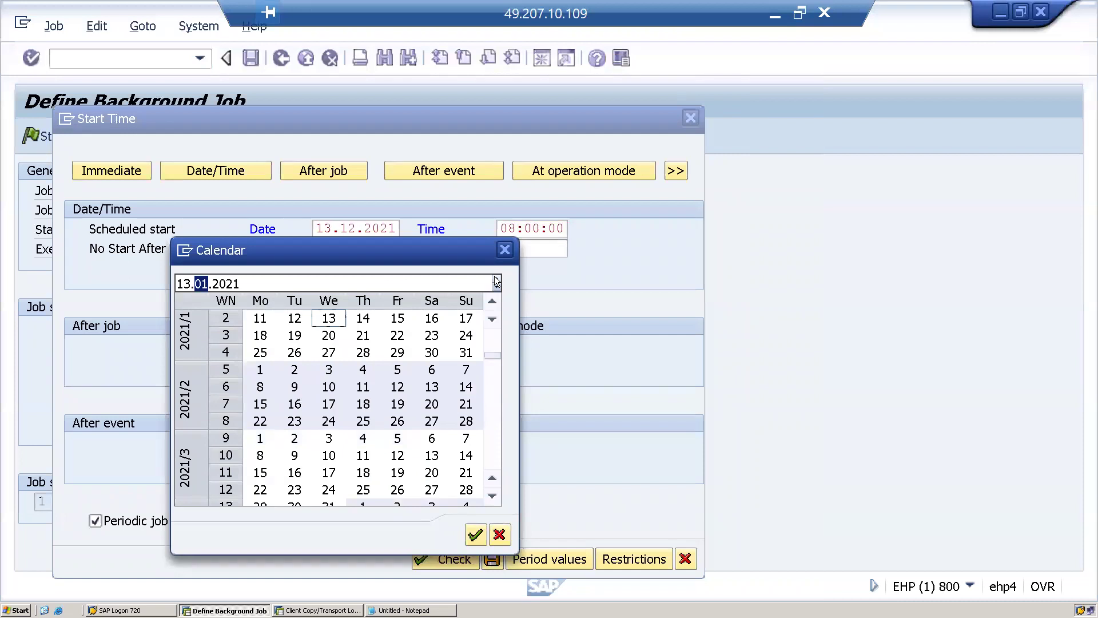
pyautogui.click(228, 289)
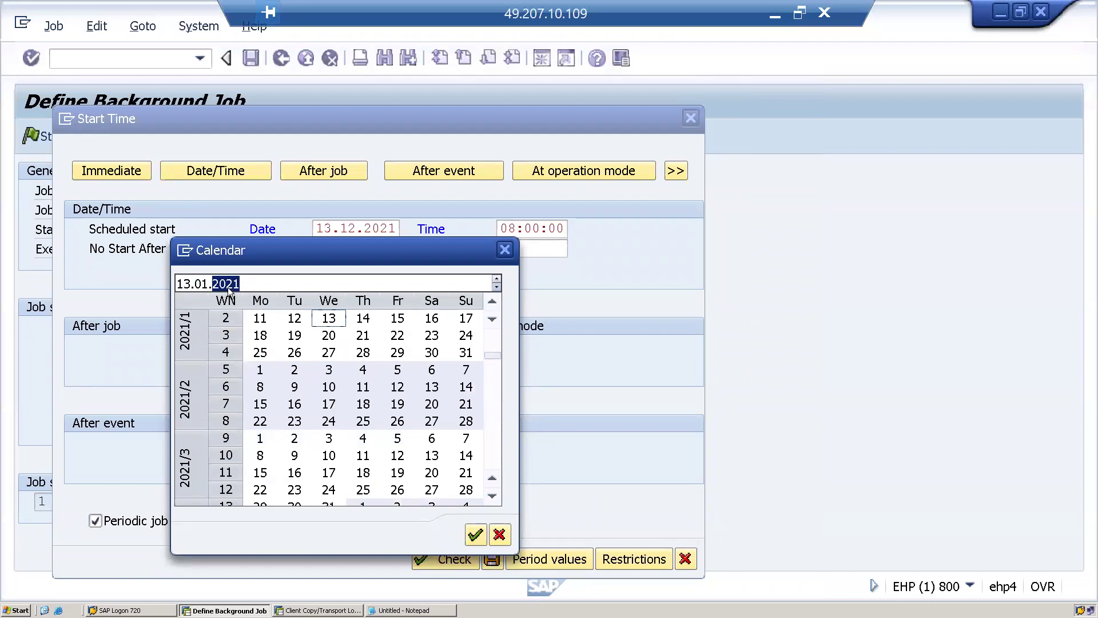
pyautogui.click(497, 280)
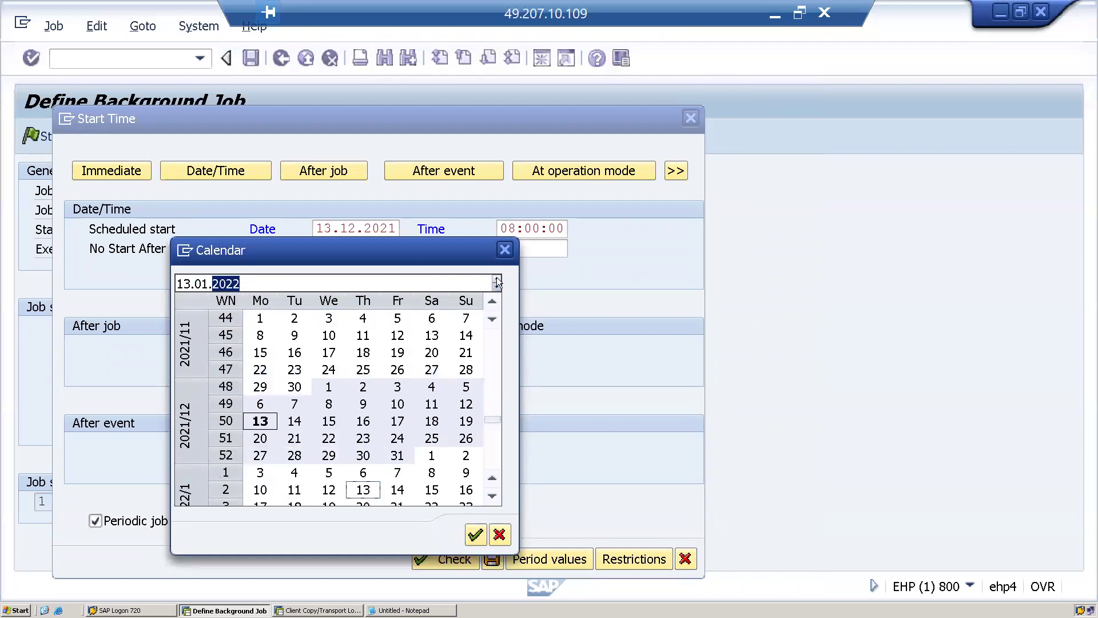
pyautogui.click(474, 536)
pyautogui.click(438, 559)
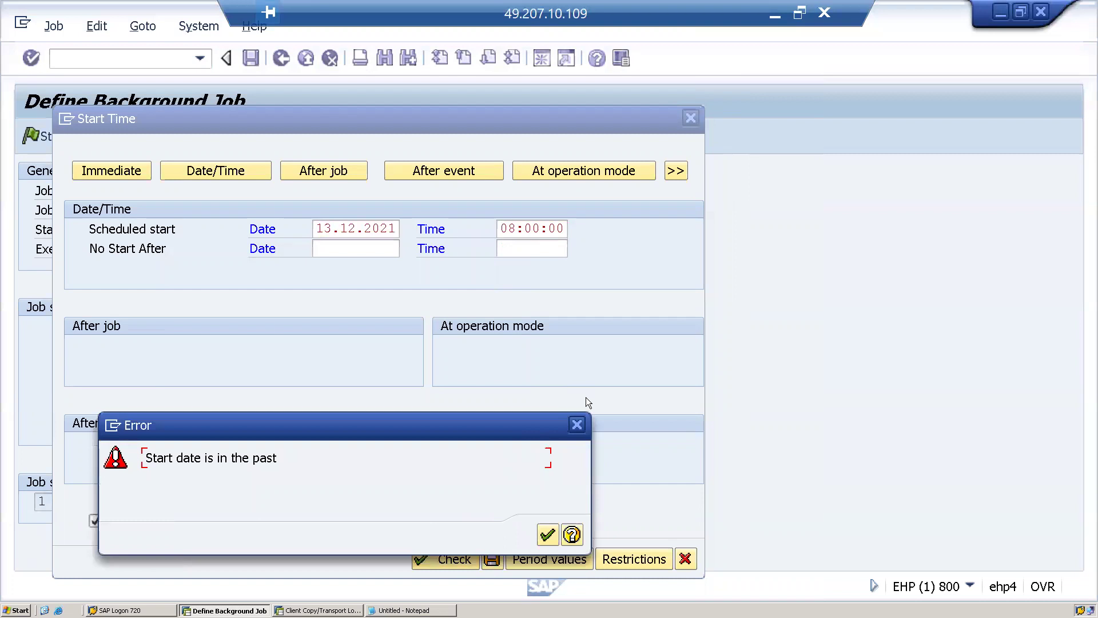
pyautogui.click(577, 429)
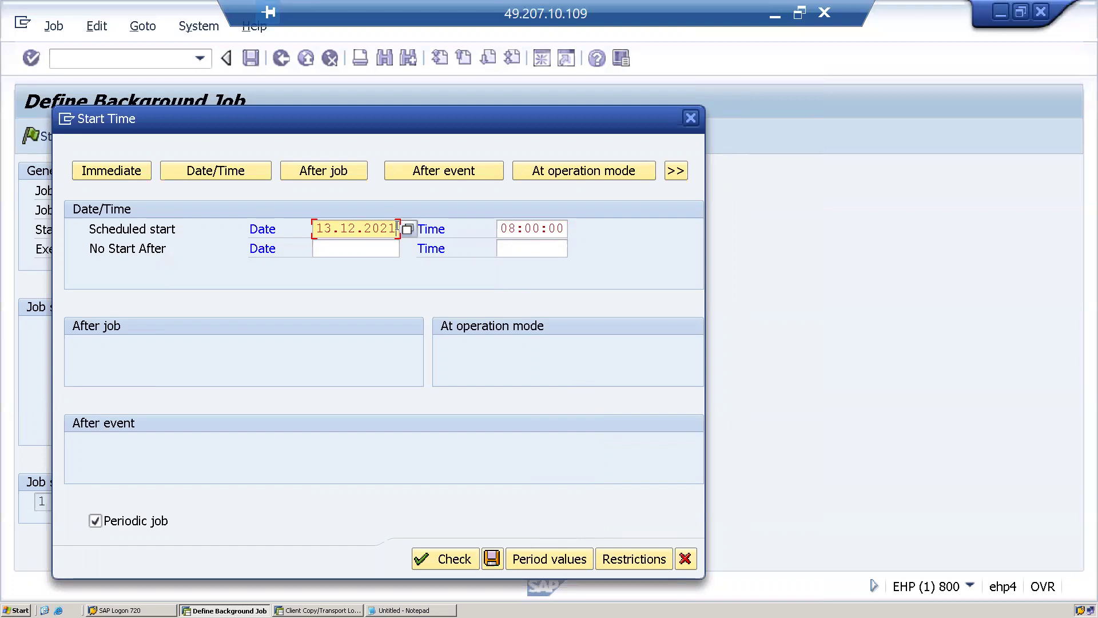
# Correct the start year so the date reads 13.12.2022, recheck and save the start condition.
pyautogui.press('BackSpace')
pyautogui.write('2')
pyautogui.click(468, 566)
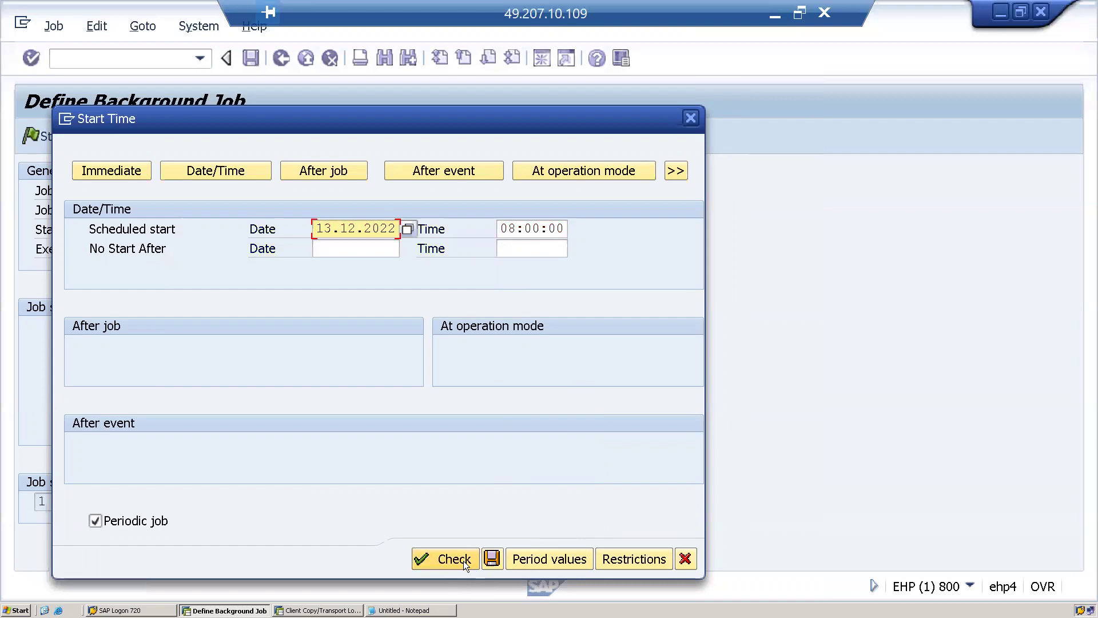
pyautogui.click(491, 561)
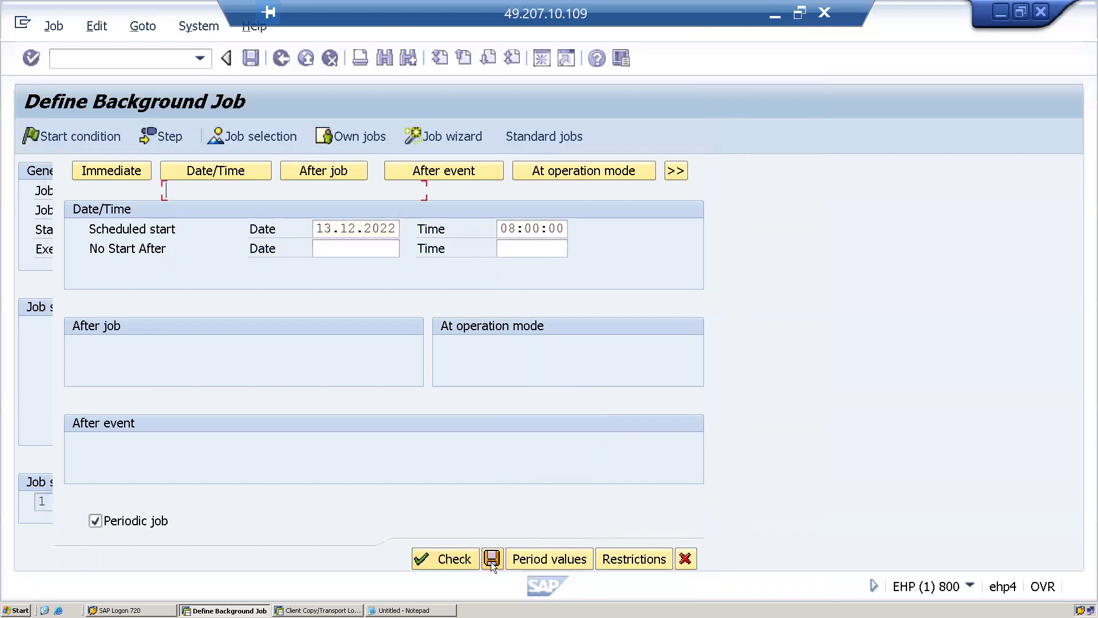
# Save background job SAPJOB300 with Released status and return to SAP Easy Access.
pyautogui.click(251, 57)
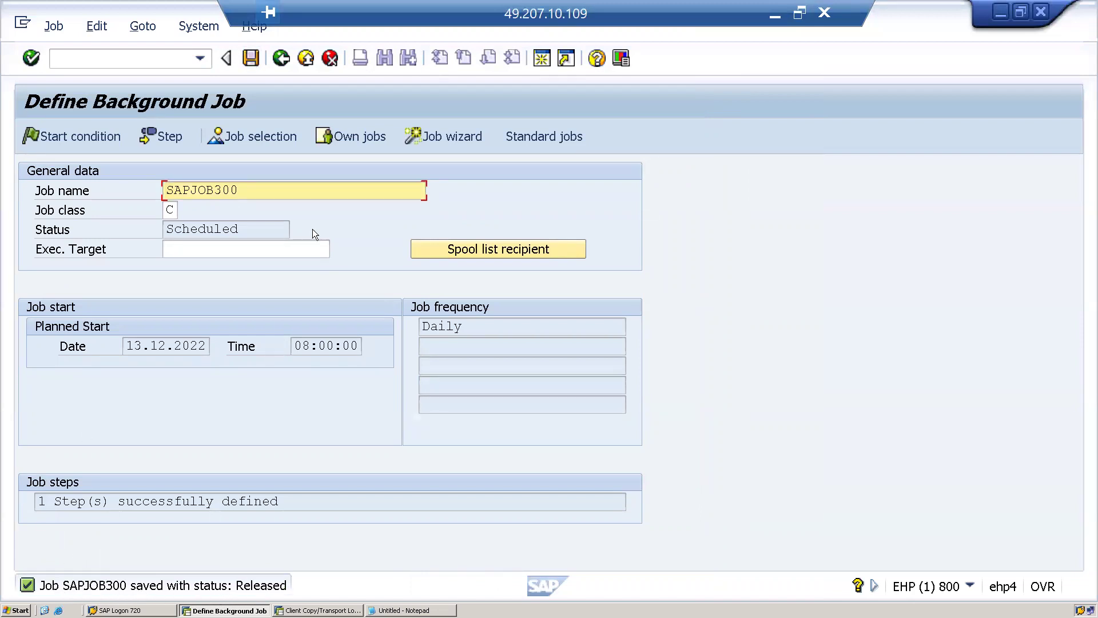
pyautogui.moveTo(165, 189); pyautogui.dragTo(270, 190)
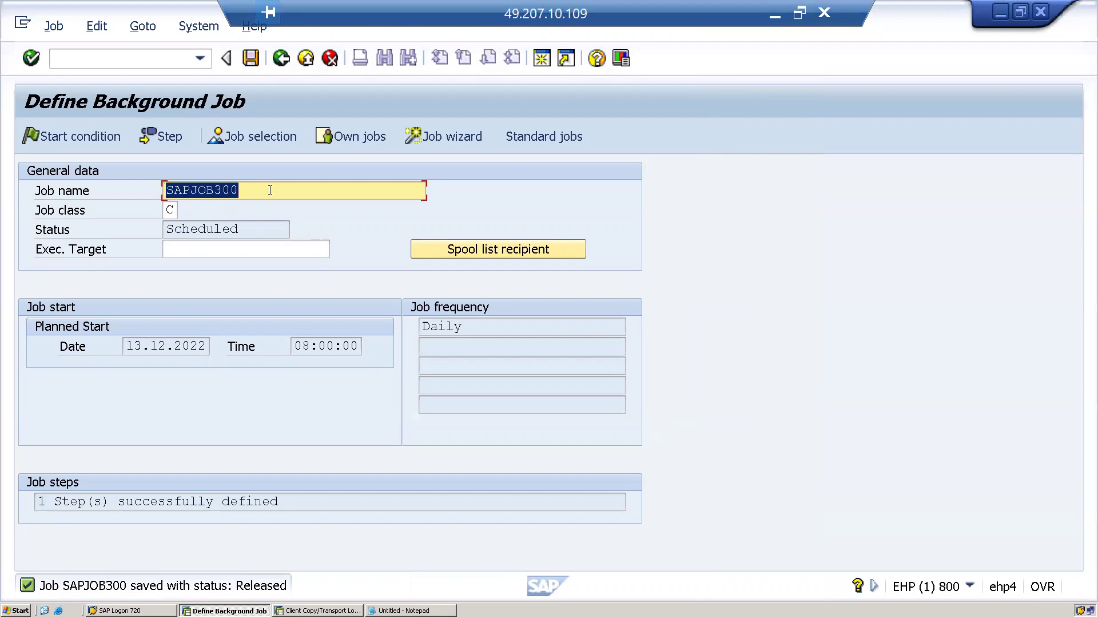
pyautogui.click(270, 190)
pyautogui.click(281, 59)
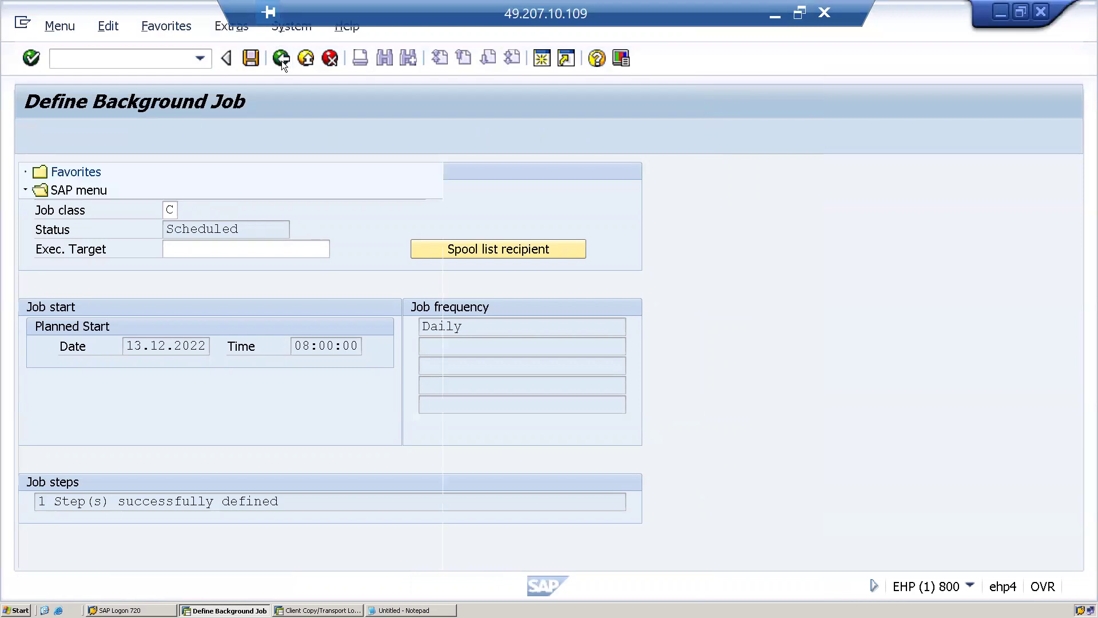
# Open SM37 and set job name SAPJOB300 with user name *.
pyautogui.click(132, 54)
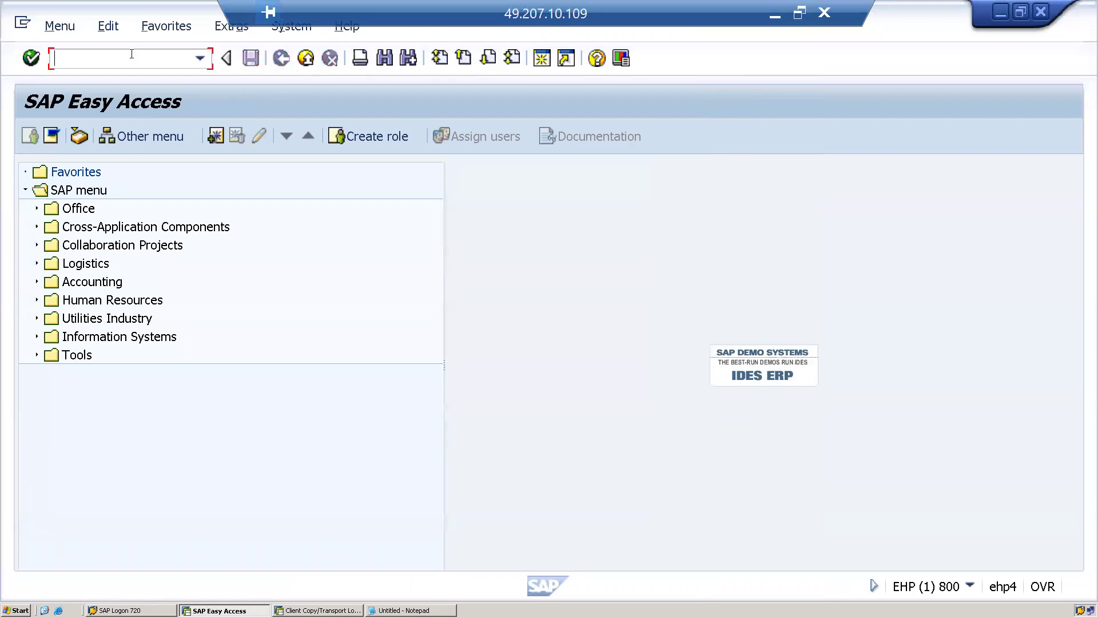
pyautogui.write('sm37')
pyautogui.press('Return')
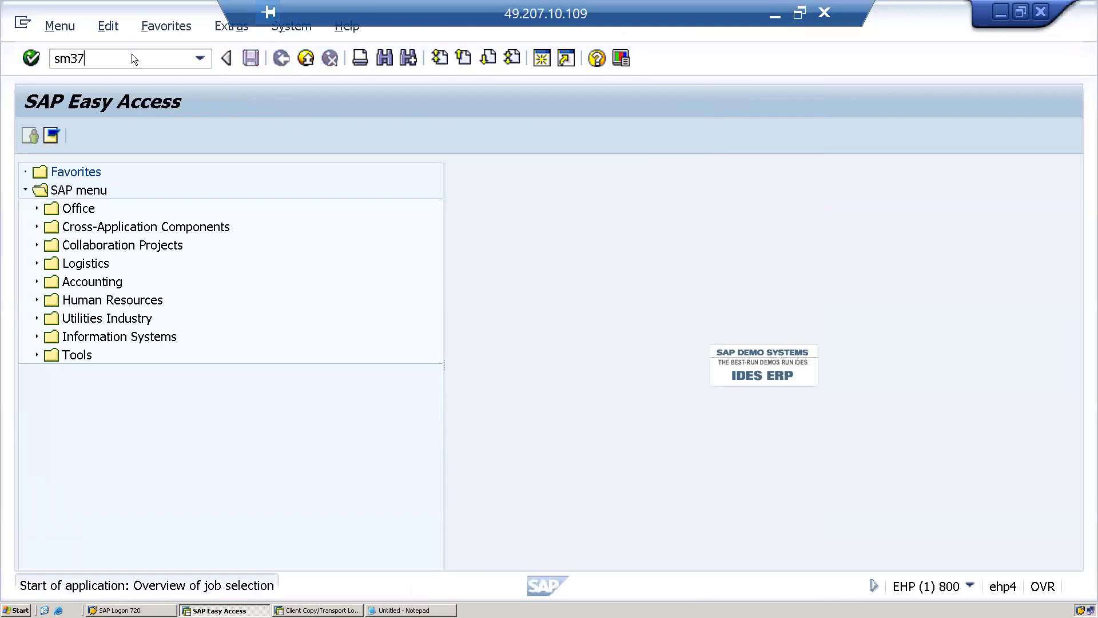
pyautogui.press('BackSpace')
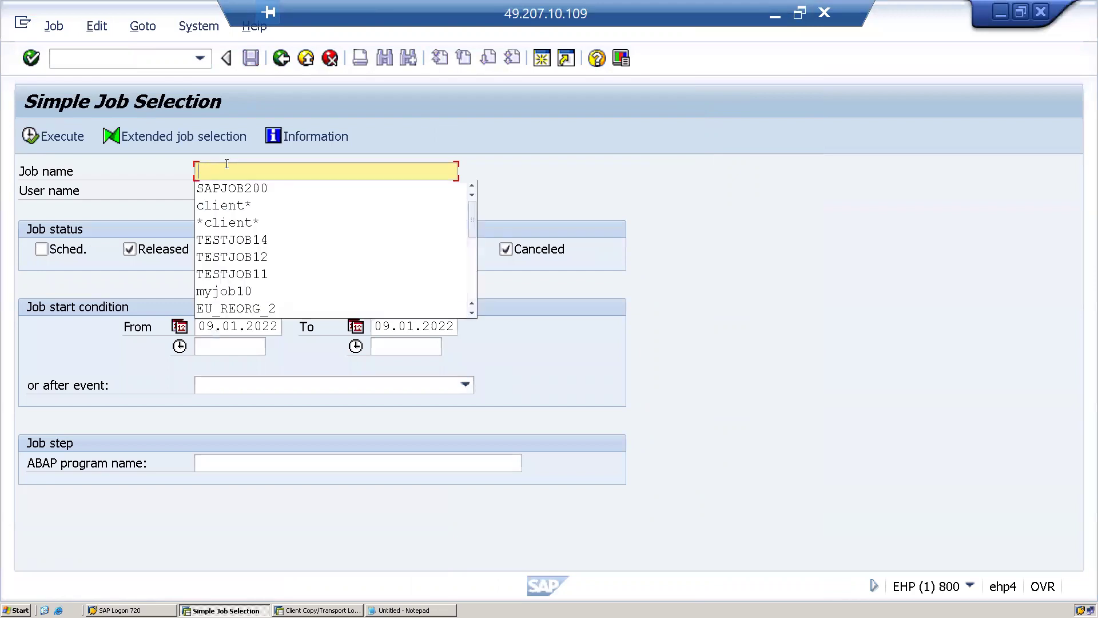
pyautogui.write('SAPJOB300')
pyautogui.click(262, 196)
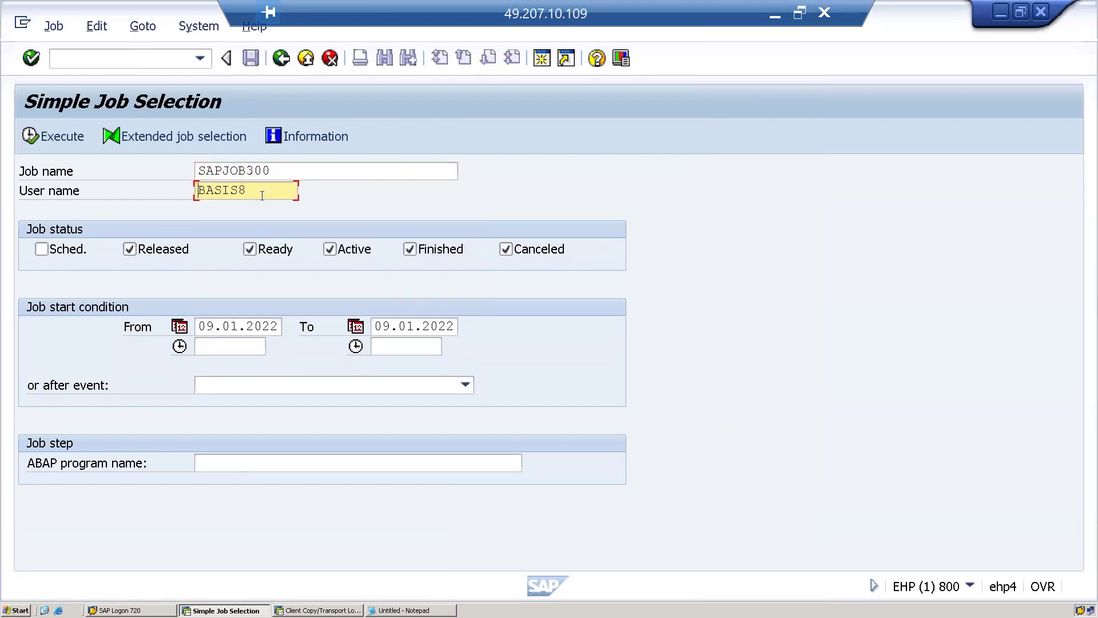
pyautogui.press('BackSpace')
pyautogui.press('BackSpace')
pyautogui.press('BackSpace')
pyautogui.press('BackSpace')
pyautogui.press('BackSpace')
pyautogui.press('BackSpace')
pyautogui.write('*')
# Include scheduled jobs, clear the From and To dates, and execute the job selection.
pyautogui.click(42, 249)
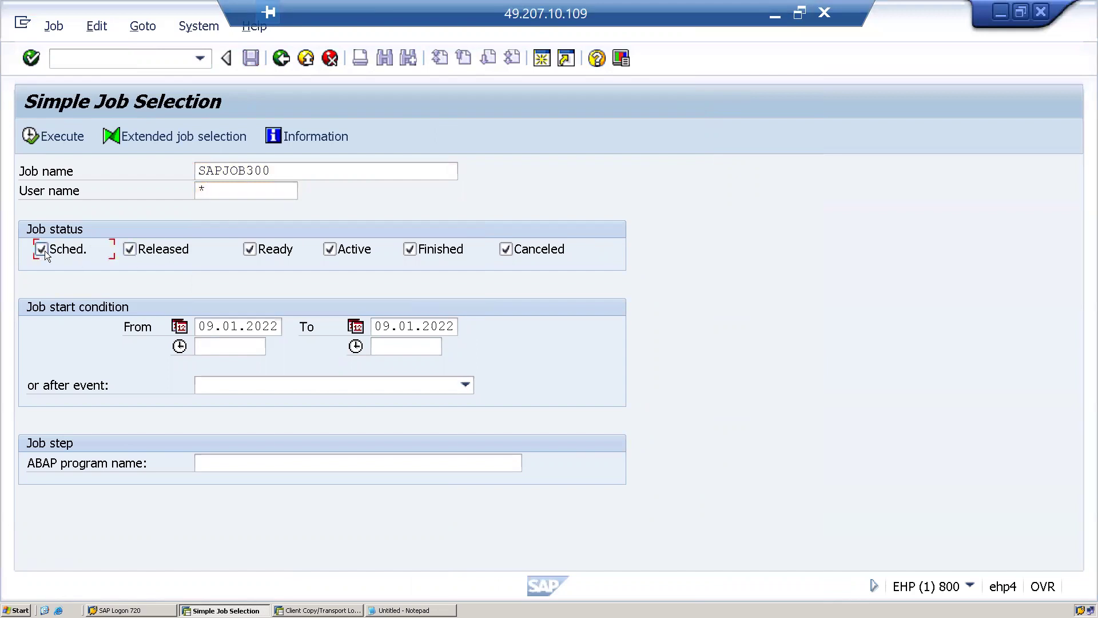
pyautogui.click(280, 330)
pyautogui.press('BackSpace')
pyautogui.press('BackSpace')
pyautogui.press('BackSpace')
pyautogui.press('BackSpace')
pyautogui.press('BackSpace')
pyautogui.press('BackSpace')
pyautogui.press('BackSpace')
pyautogui.press('BackSpace')
pyautogui.press('BackSpace')
pyautogui.press('BackSpace')
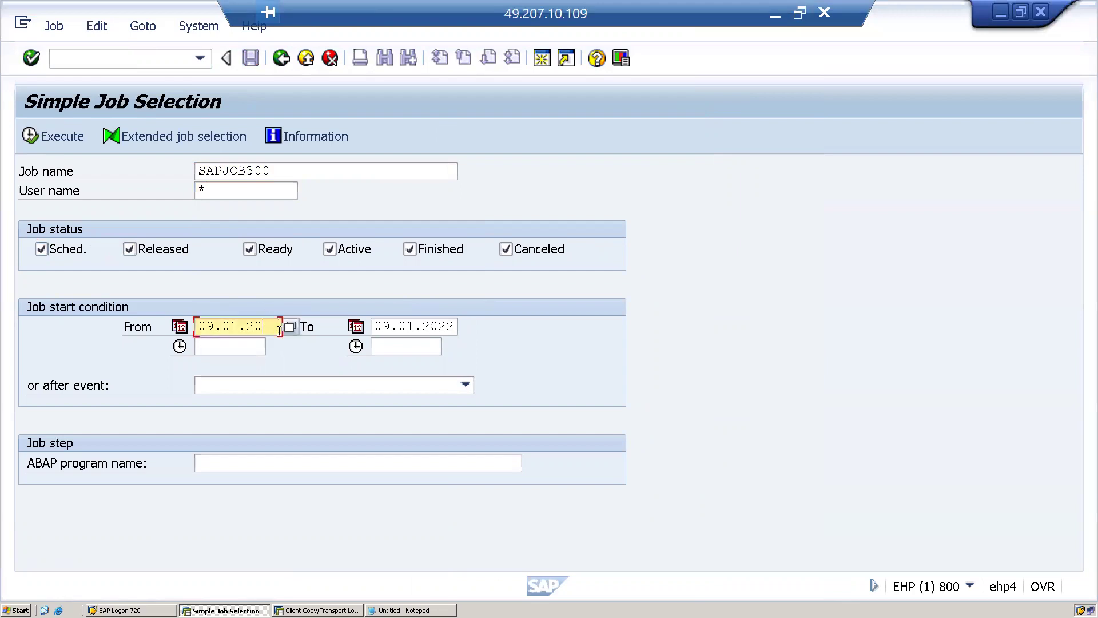
pyautogui.press('Tab')
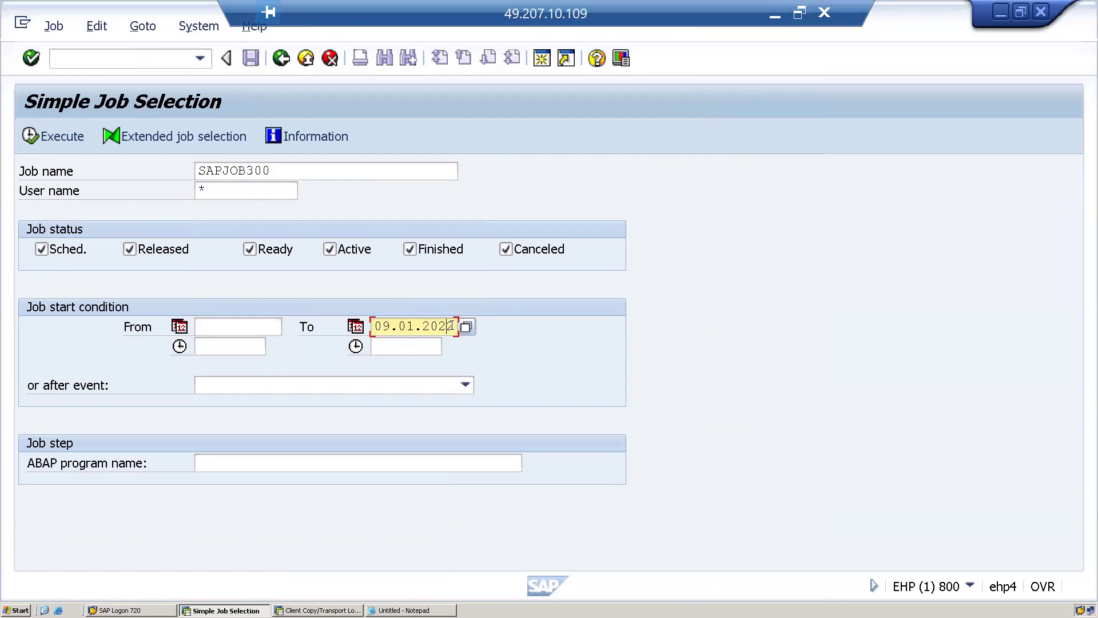
pyautogui.click(450, 326)
pyautogui.press('BackSpace')
pyautogui.press('BackSpace')
pyautogui.press('BackSpace')
pyautogui.press('BackSpace')
pyautogui.press('BackSpace')
pyautogui.press('BackSpace')
pyautogui.press('BackSpace')
pyautogui.press('BackSpace')
pyautogui.press('BackSpace')
pyautogui.press('BackSpace')
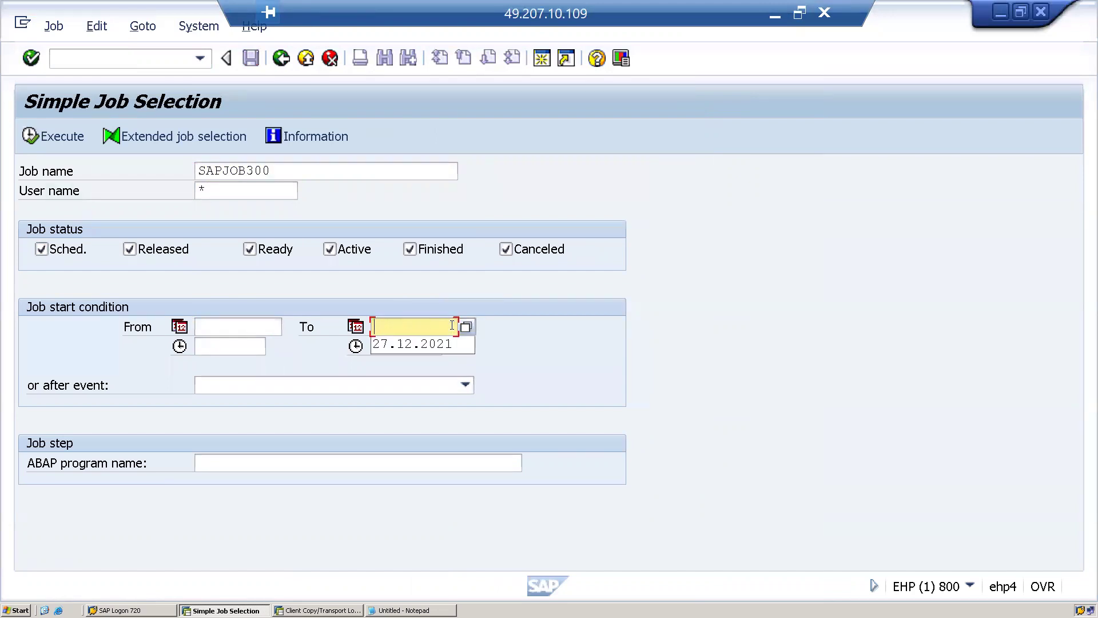
pyautogui.click(85, 136)
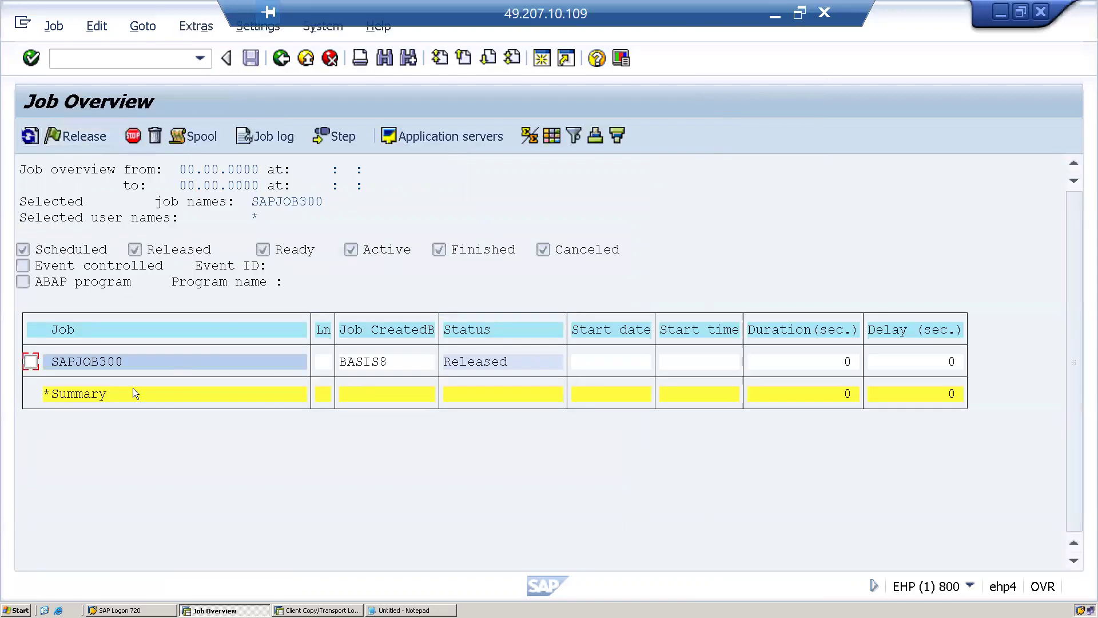
# Open the SAPJOB300 row to display its Released, daily 13.12.2022 08:00:00 schedule.
pyautogui.doubleClick(138, 361)
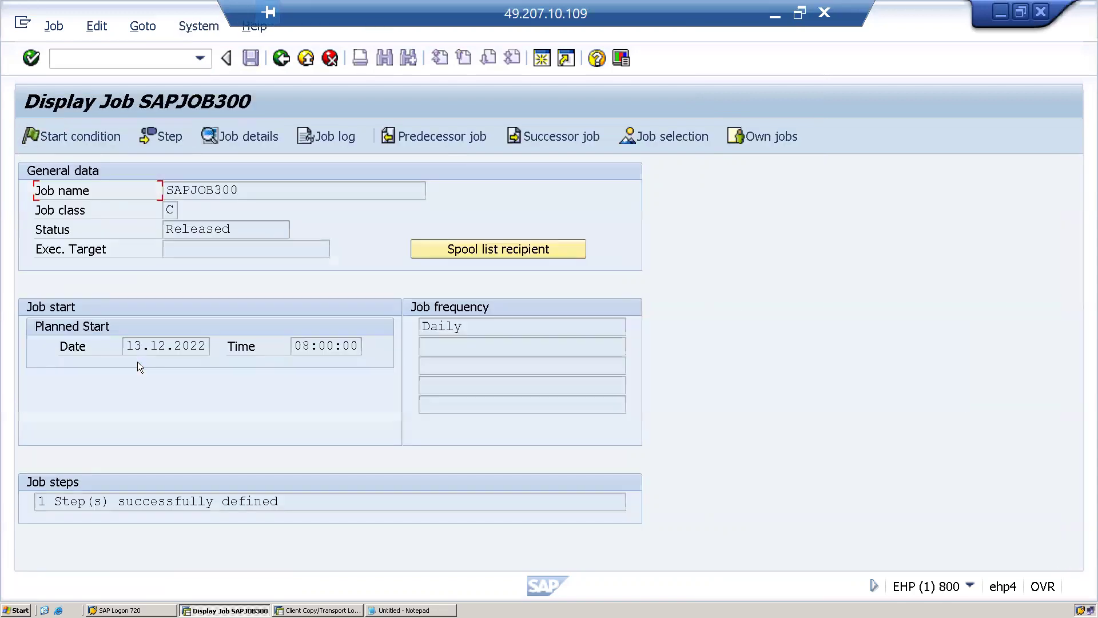